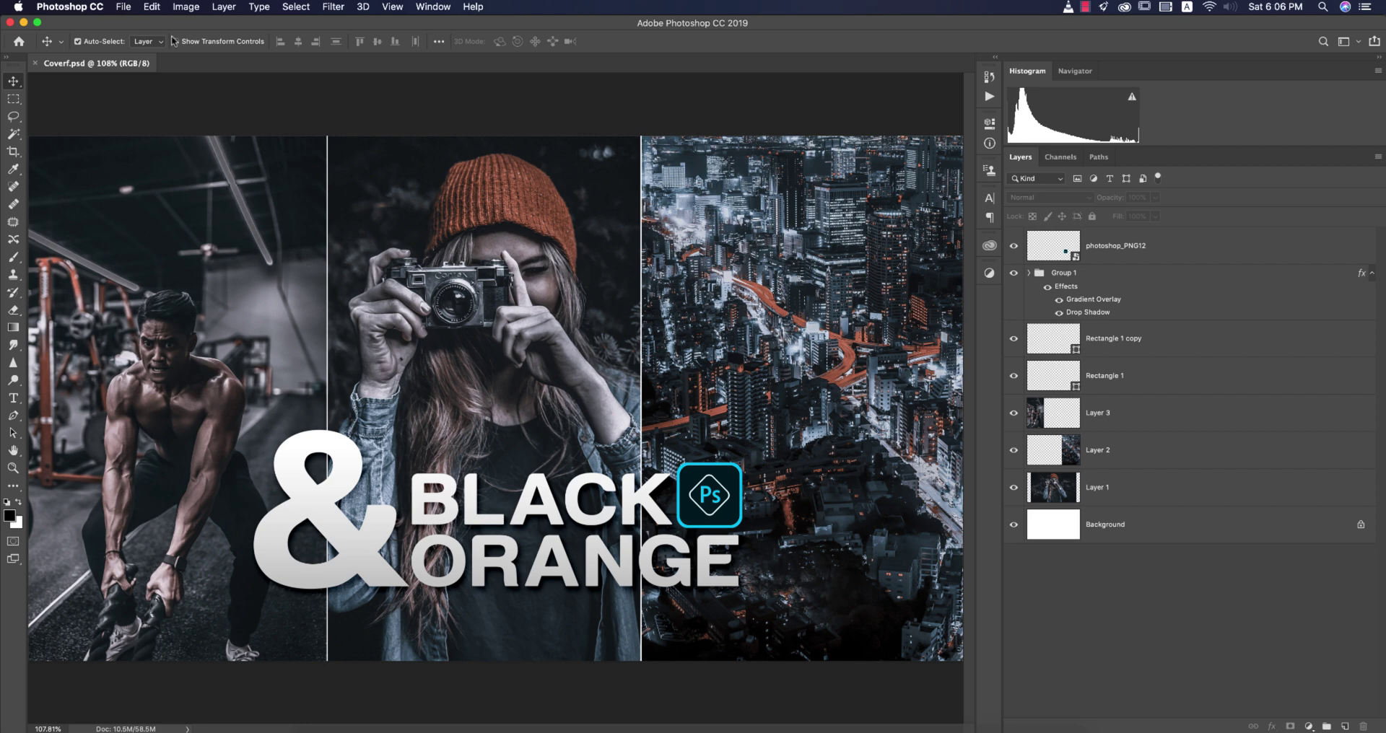
# Step: Open the night city aerial JPG from Apps And Work > 11-1-2020 > Black and red
pyautogui.click(127, 9)
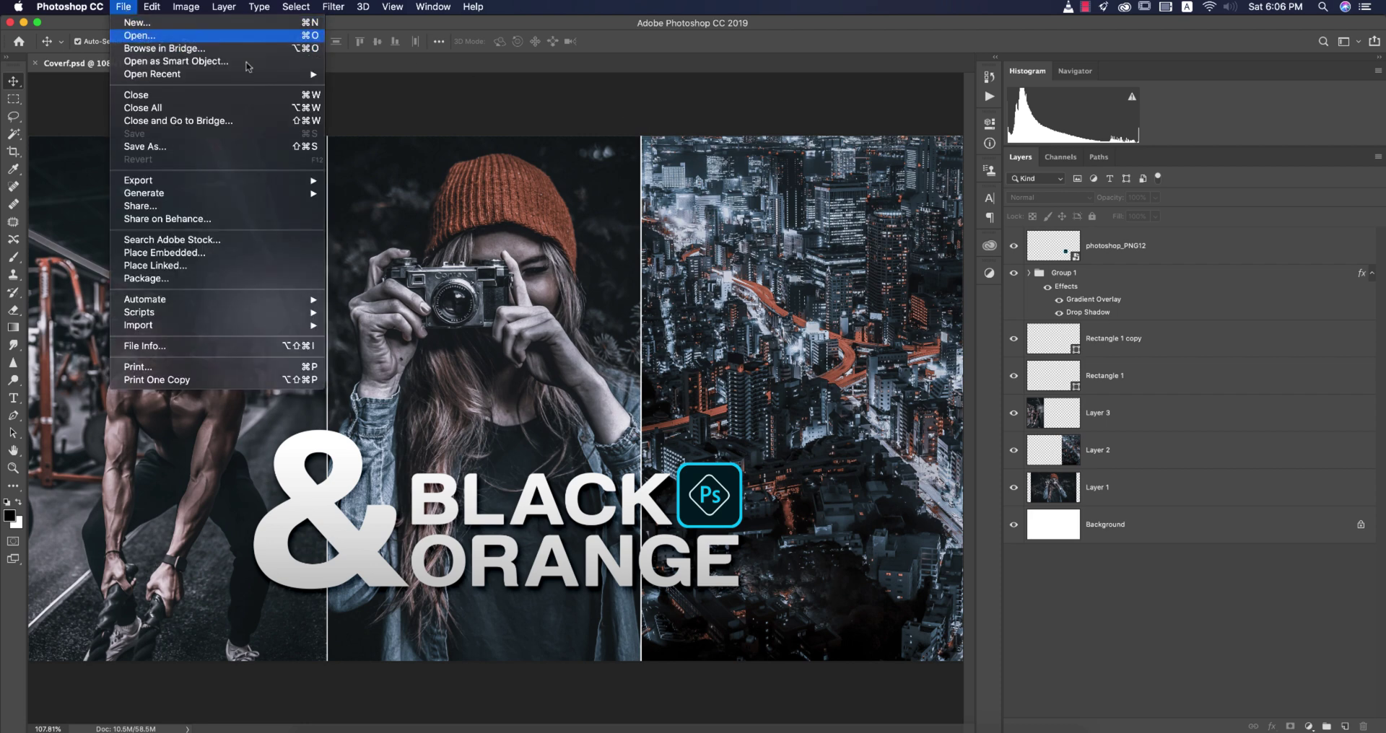
pyautogui.click(144, 37)
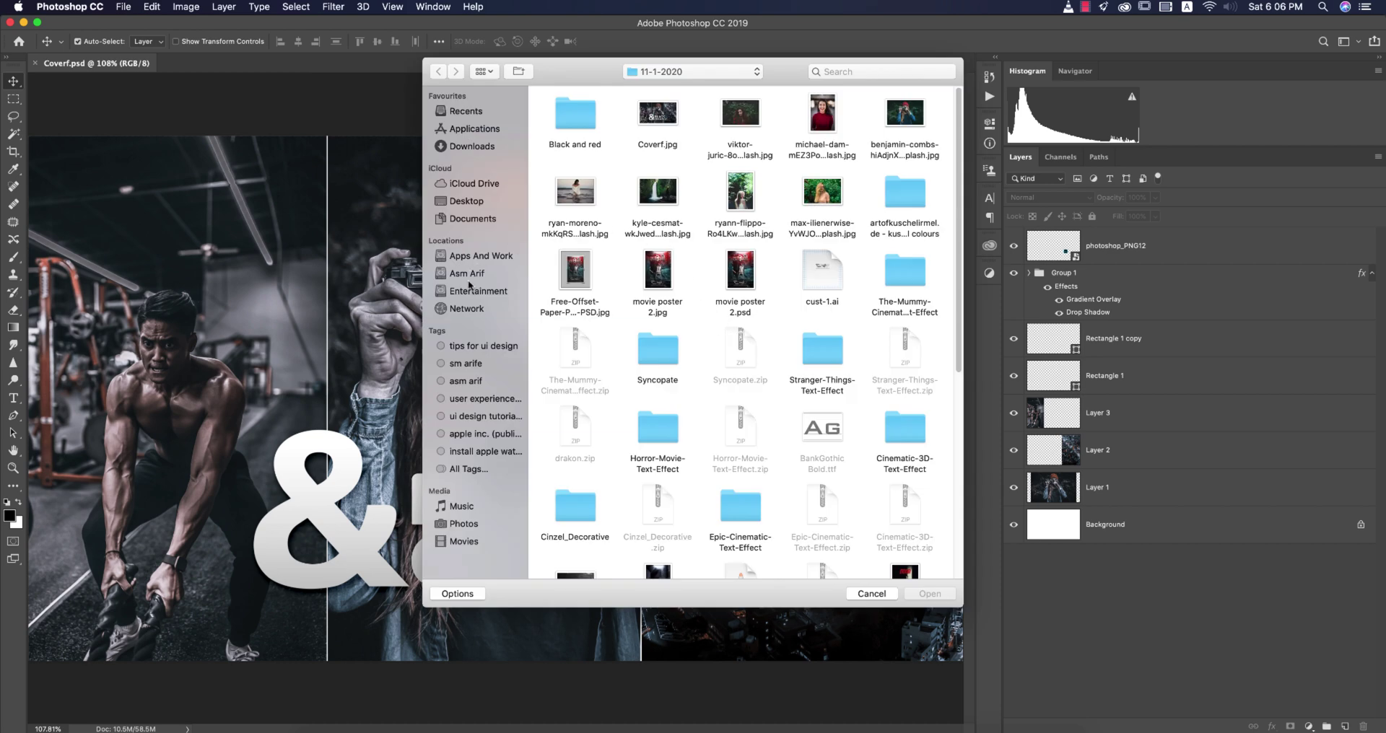
pyautogui.click(478, 257)
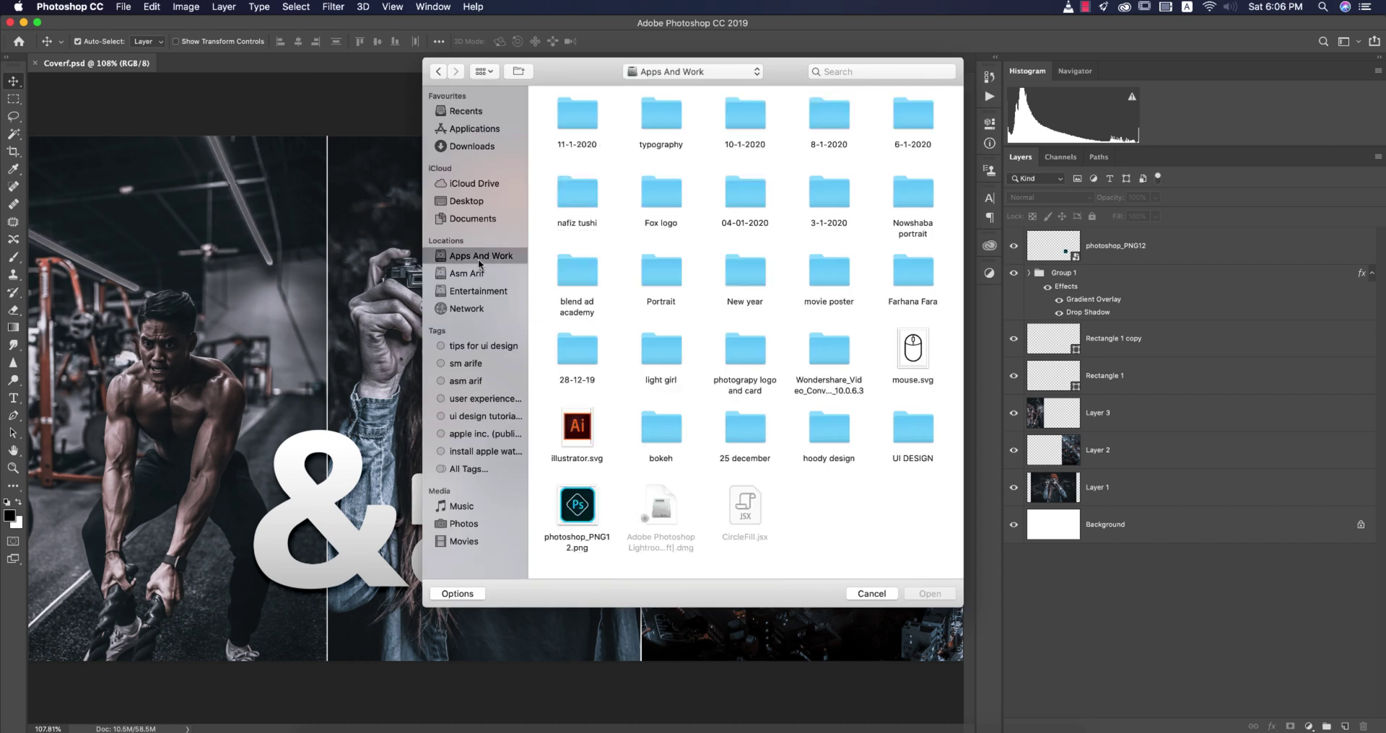
pyautogui.doubleClick(570, 122)
pyautogui.doubleClick(571, 117)
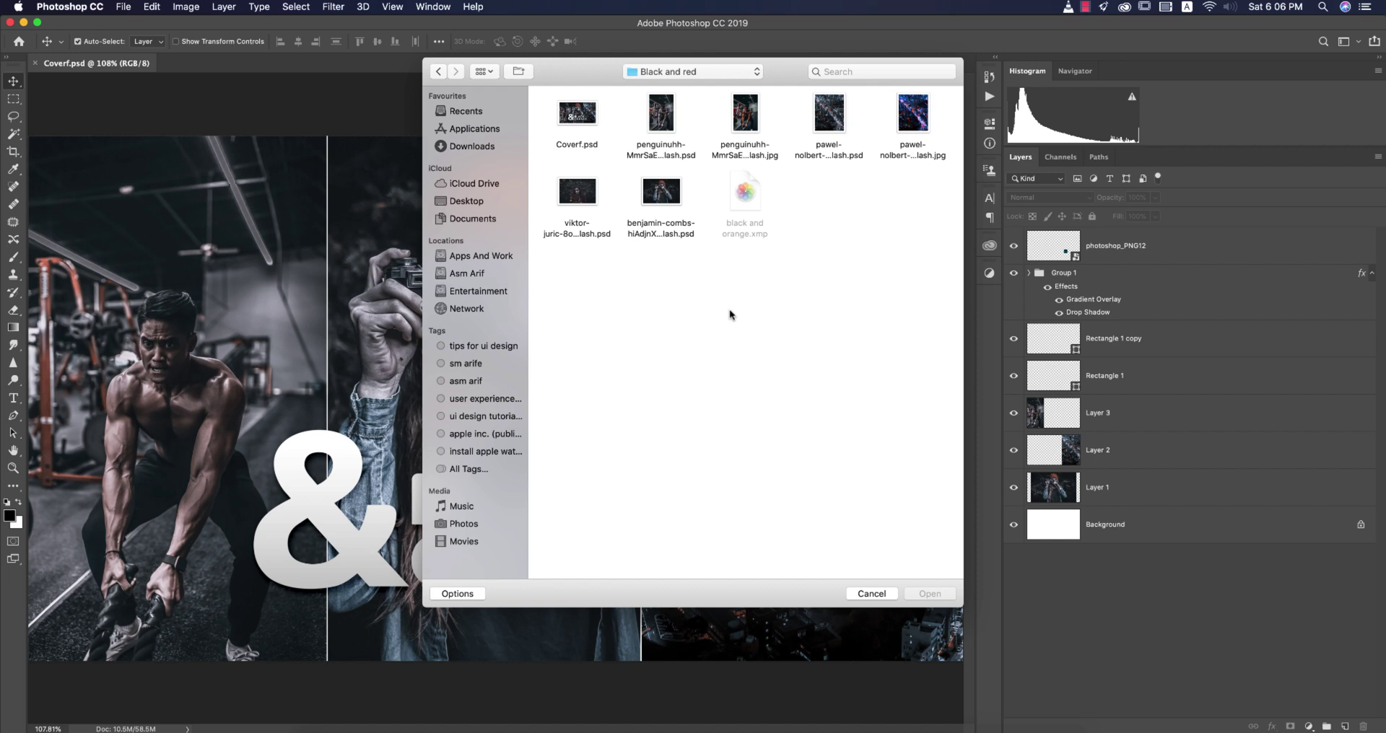
pyautogui.click(908, 121)
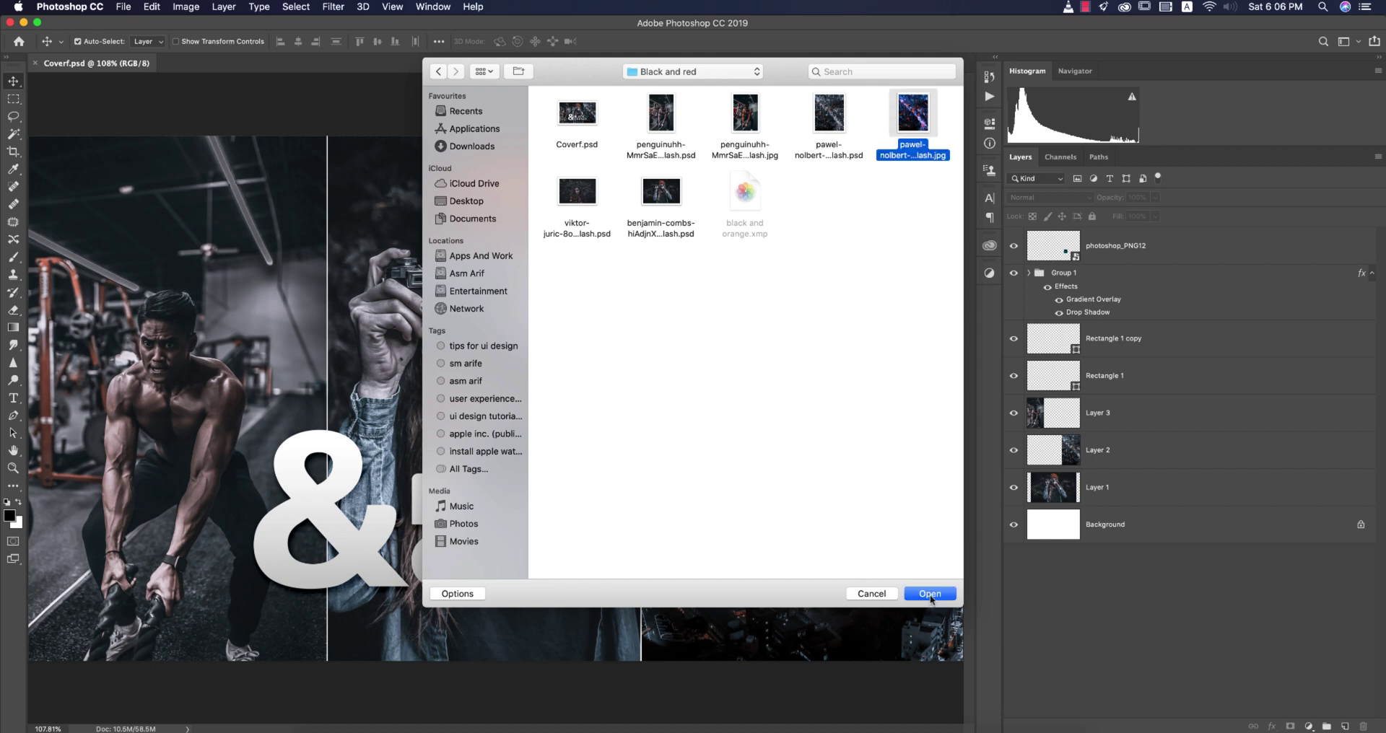
pyautogui.click(930, 600)
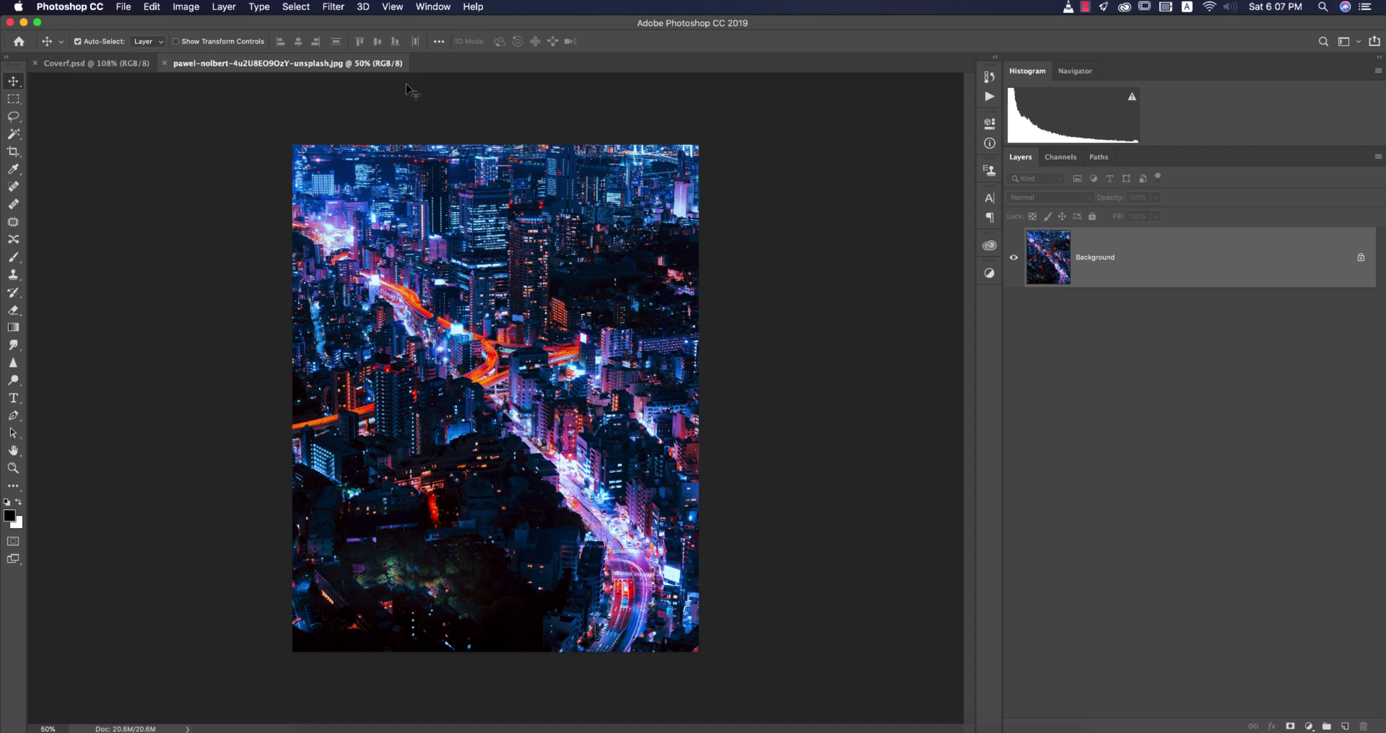
# Step: Duplicate the background layer into Layer 1 with Cmd+J
pyautogui.scroll(2, 406, 87)
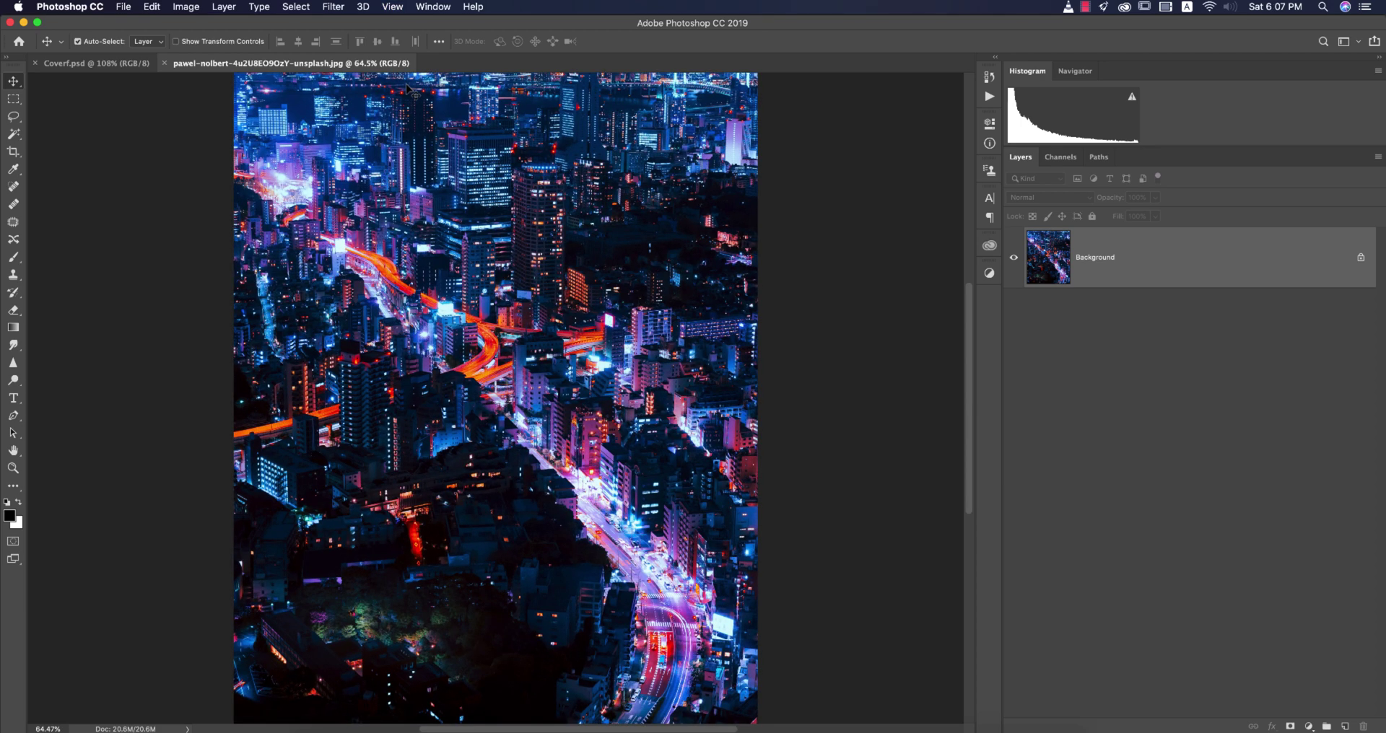
pyautogui.press('super')
pyautogui.press('super+j')
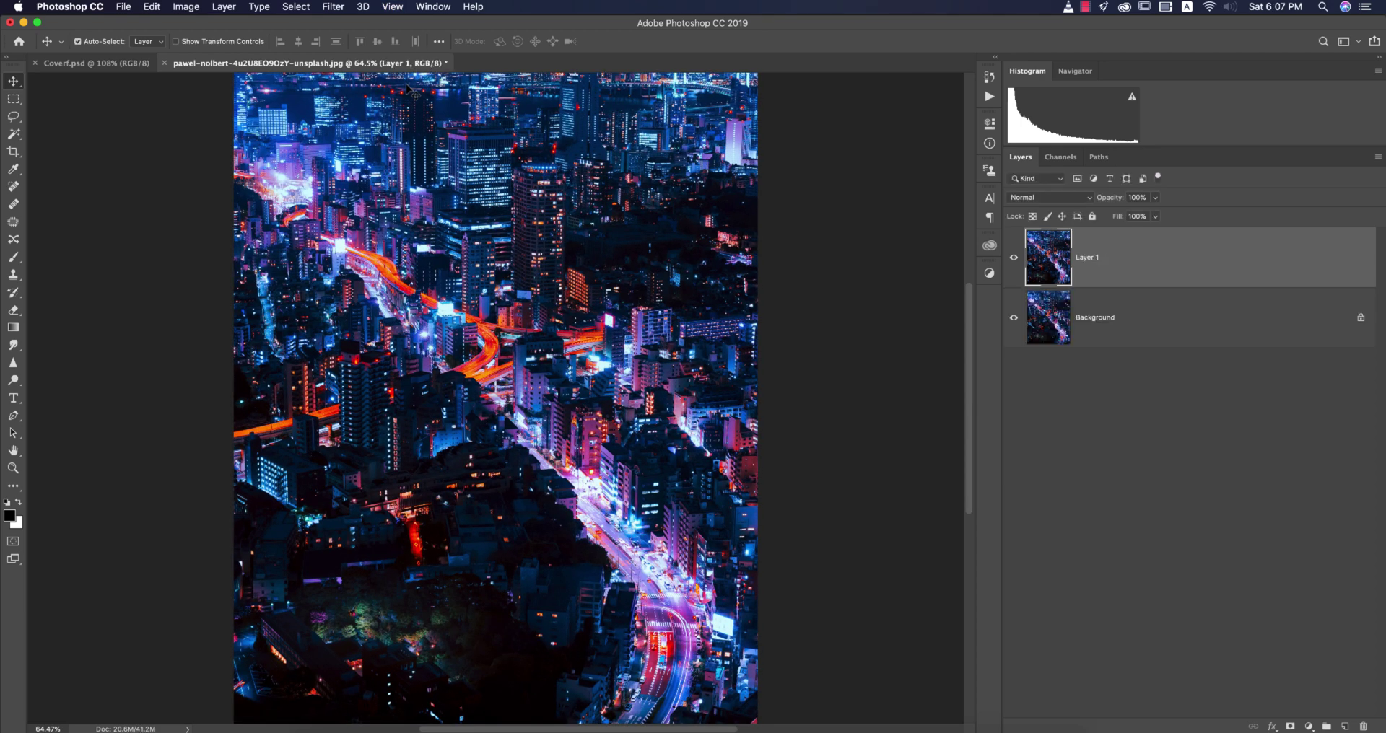
# Step: Load the 'black and orange.xmp' settings into the Camera Raw Filter on Layer 1
pyautogui.click(341, 9)
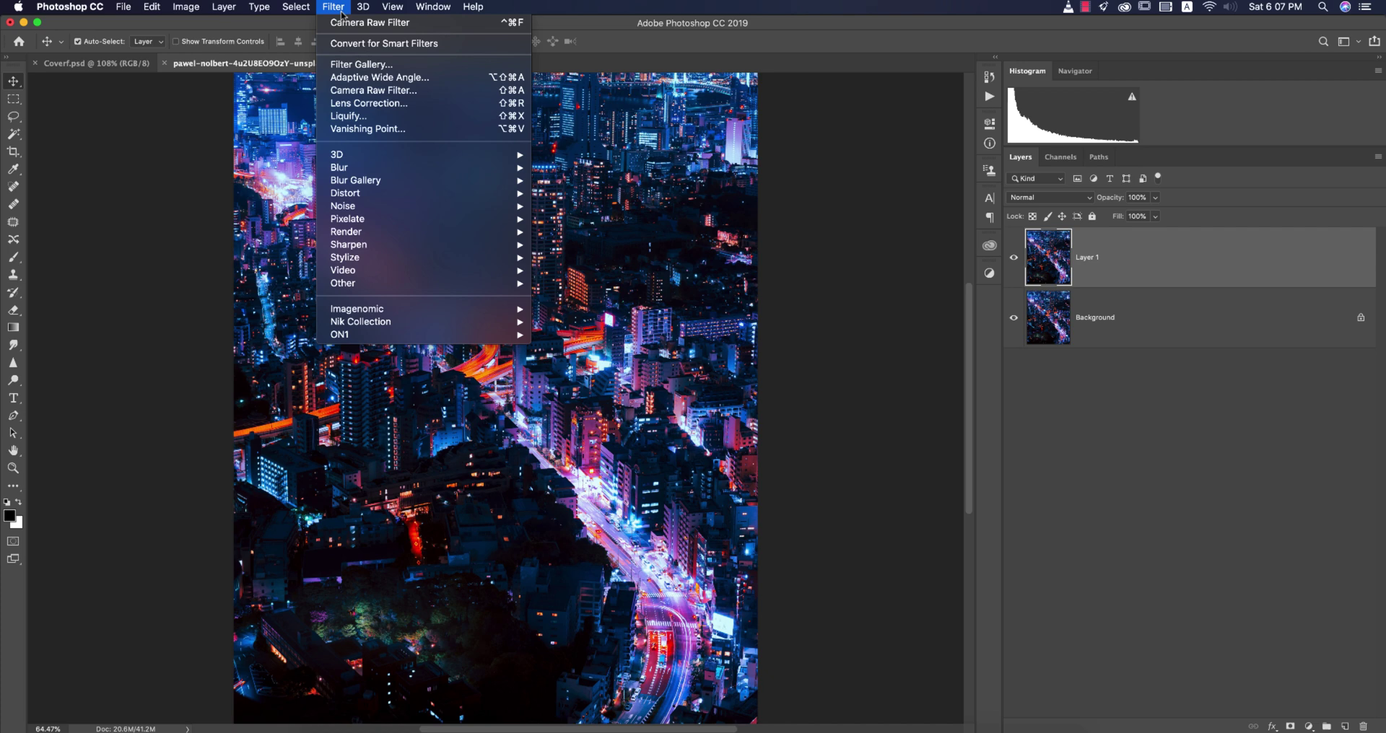
pyautogui.click(353, 90)
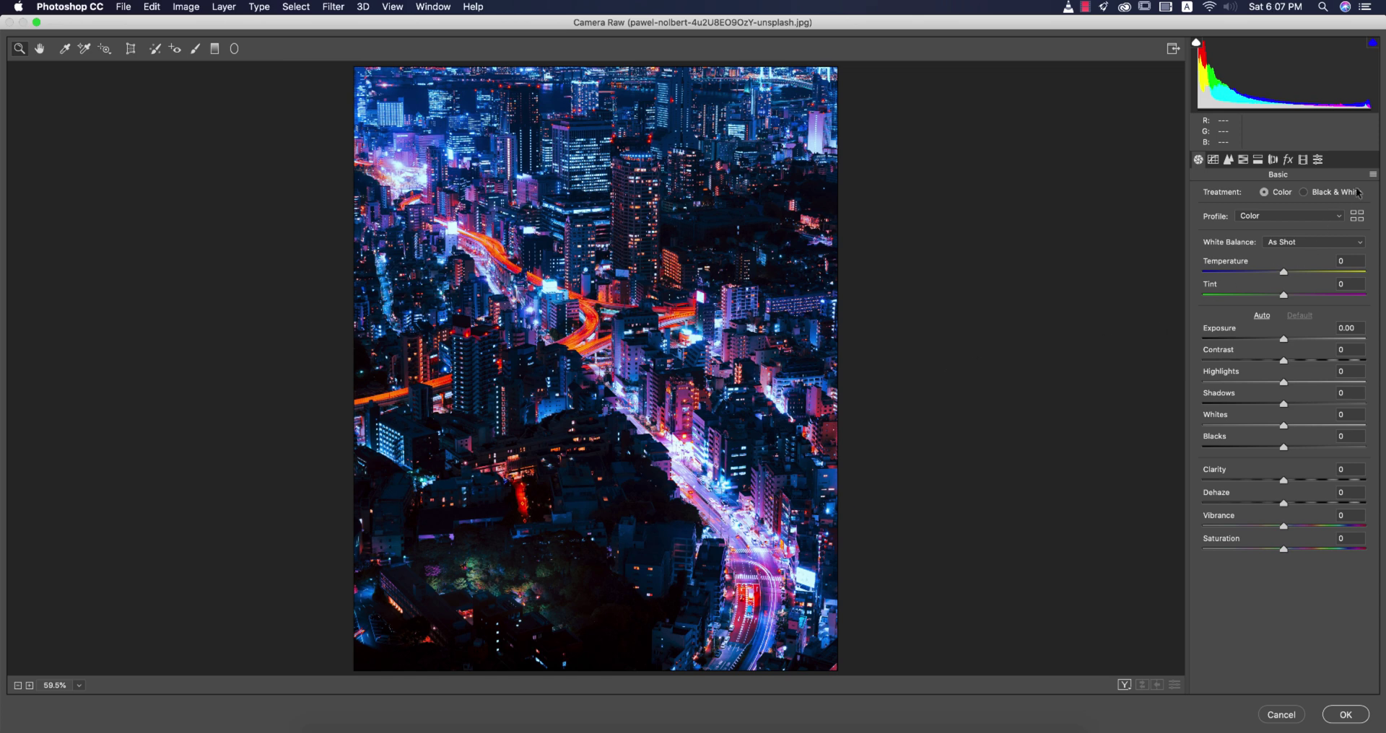
pyautogui.click(1372, 174)
pyautogui.click(1296, 270)
pyautogui.click(370, 212)
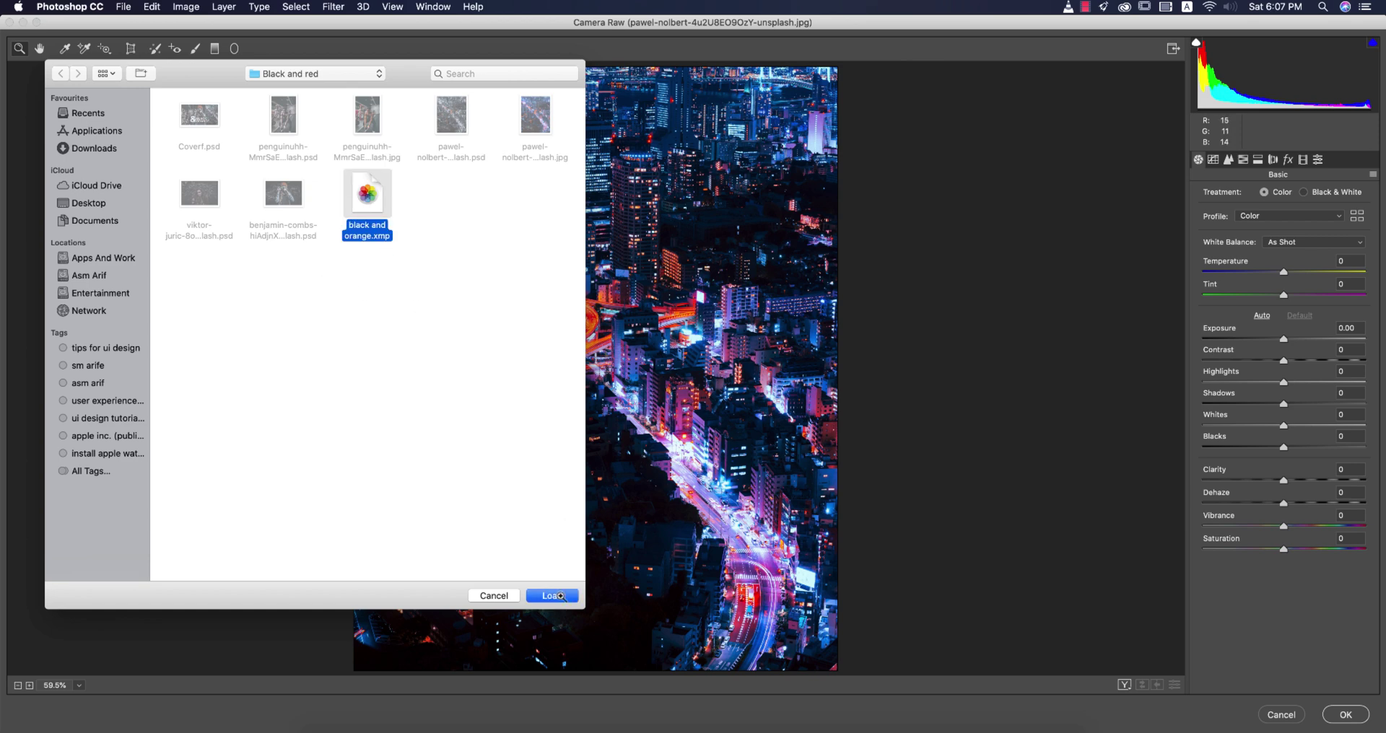
pyautogui.click(560, 596)
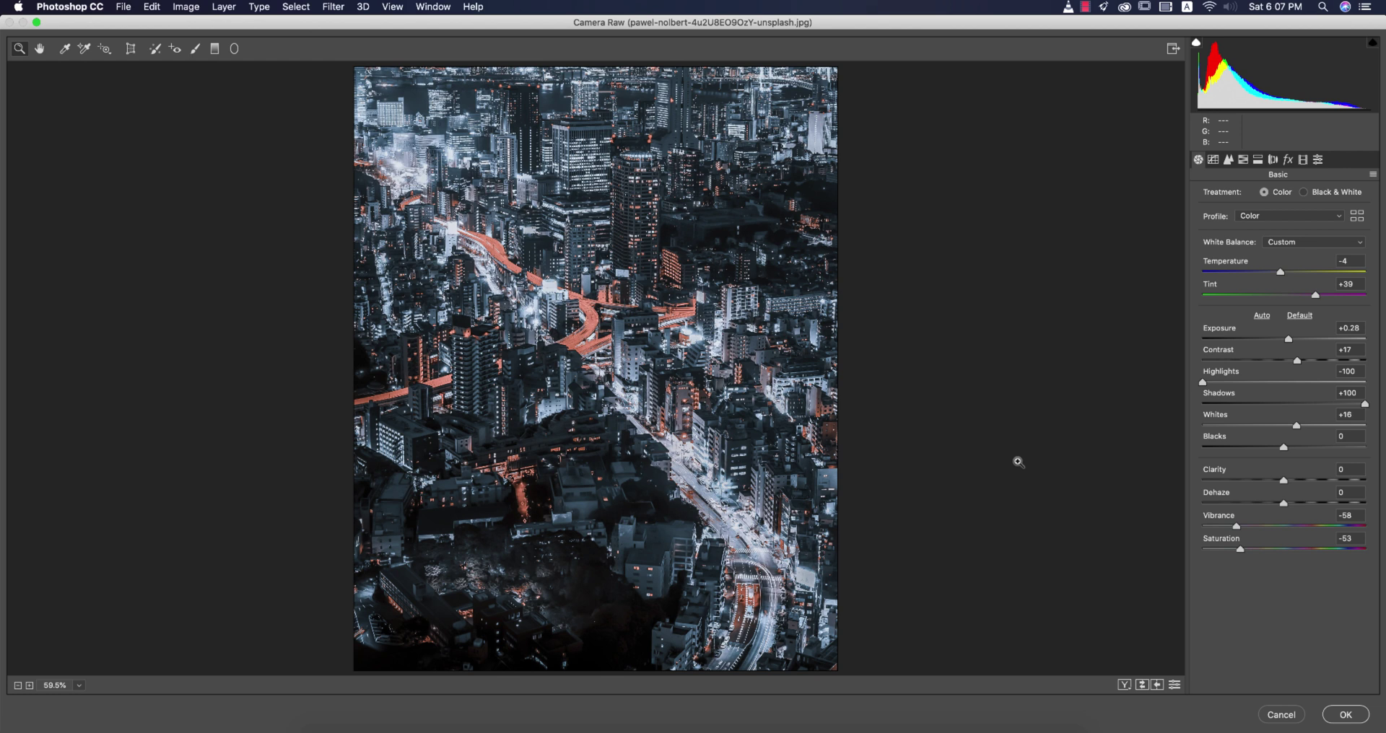
# Step: Set Green Primary hue +24 and Blue Primary saturation -23, and lower Blues luminance to -38
pyautogui.click(1303, 159)
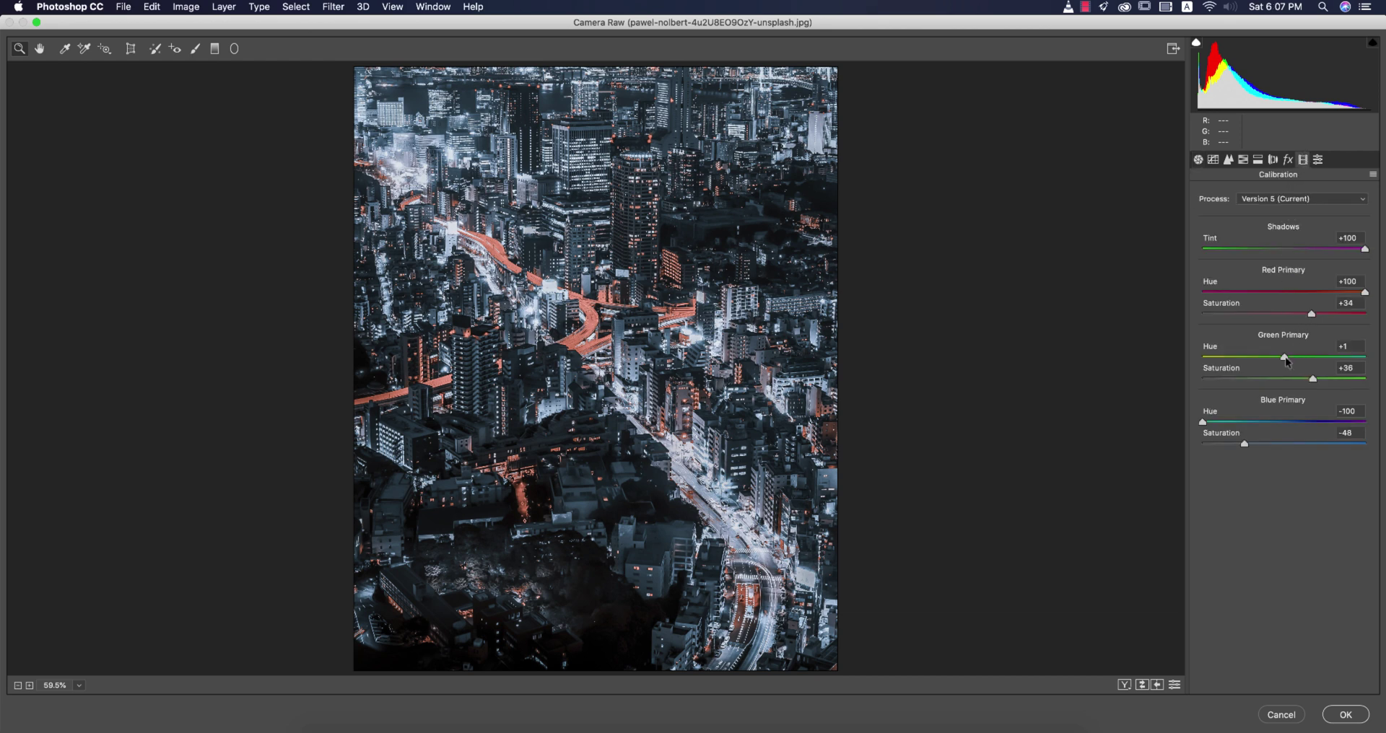
pyautogui.moveTo(1285, 358); pyautogui.dragTo(1304, 358)
pyautogui.moveTo(1244, 446)
pyautogui.mouseDown()
pyautogui.moveTo(1303, 446)
pyautogui.moveTo(1266, 444)
pyautogui.mouseUp()
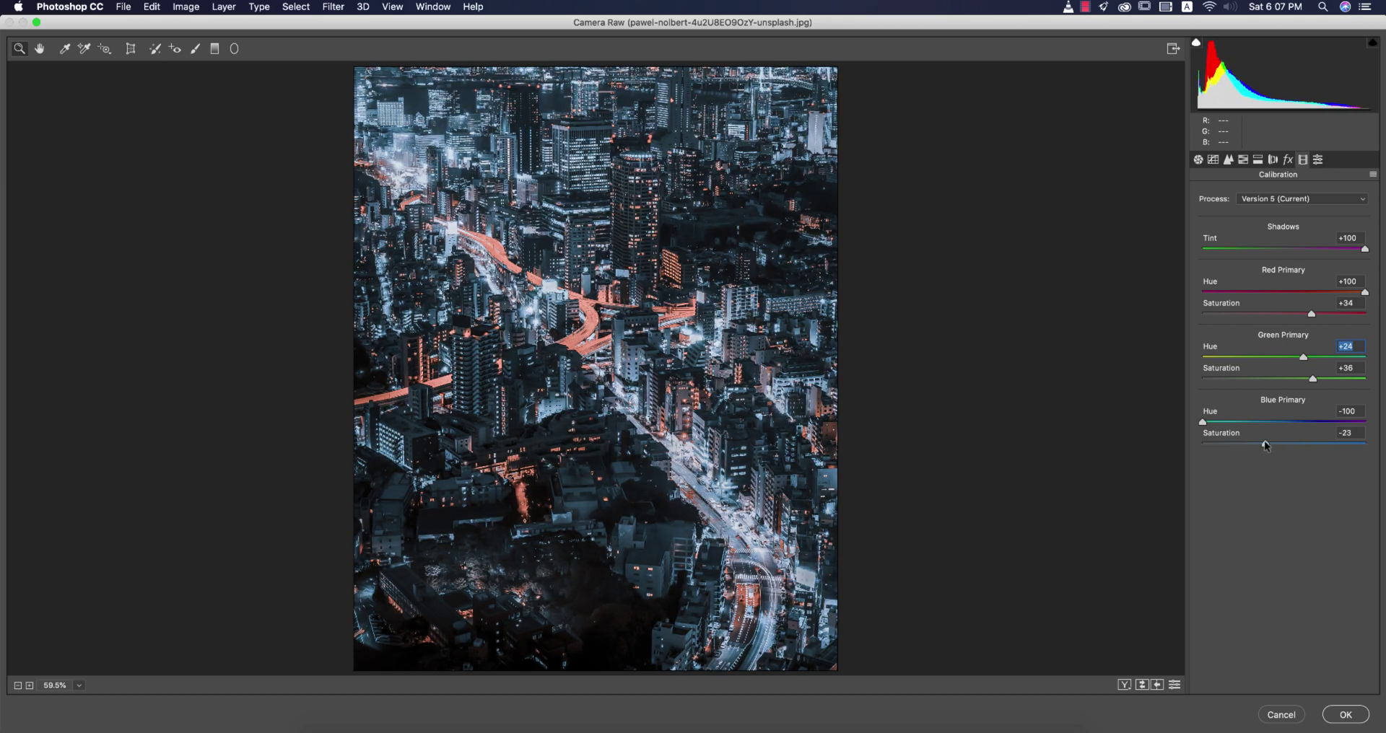
pyautogui.click(1243, 159)
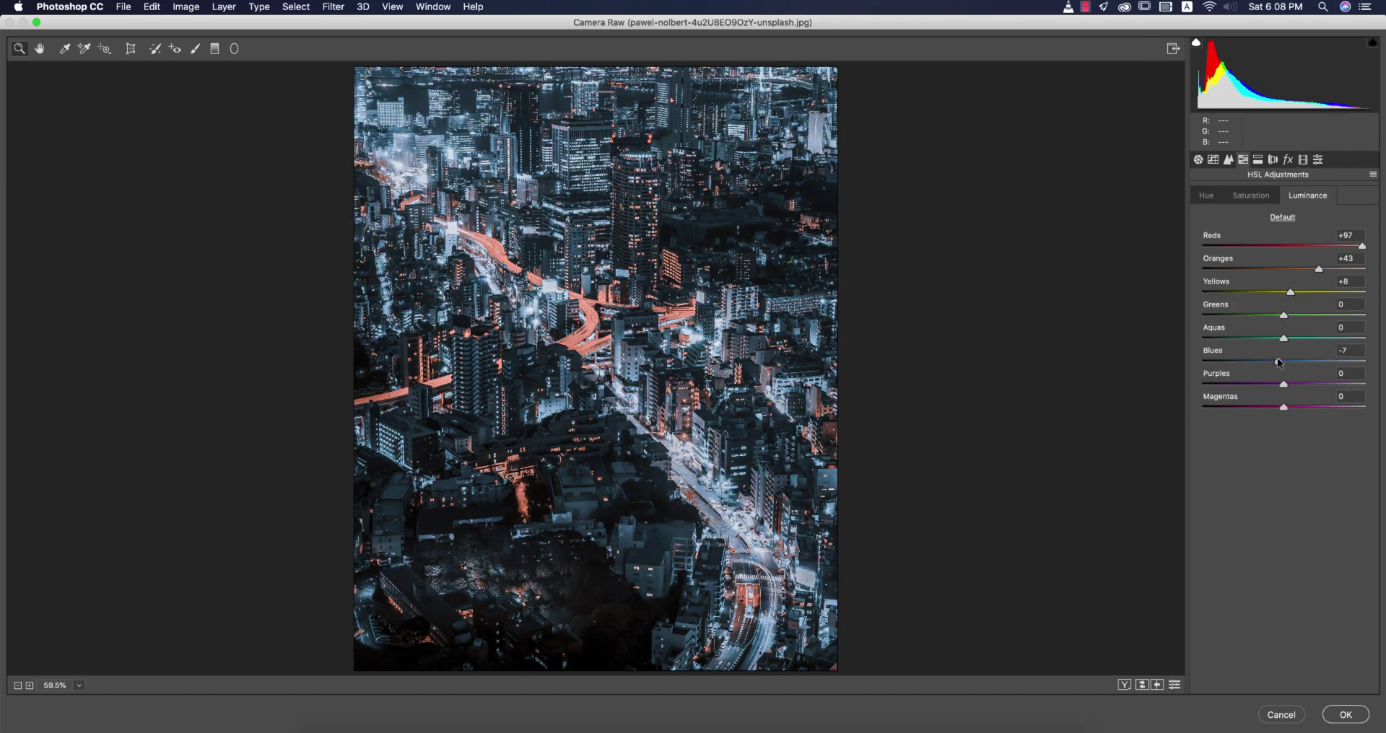
pyautogui.moveTo(1279, 362)
pyautogui.mouseDown()
pyautogui.moveTo(1306, 363)
pyautogui.moveTo(1253, 363)
pyautogui.mouseUp()
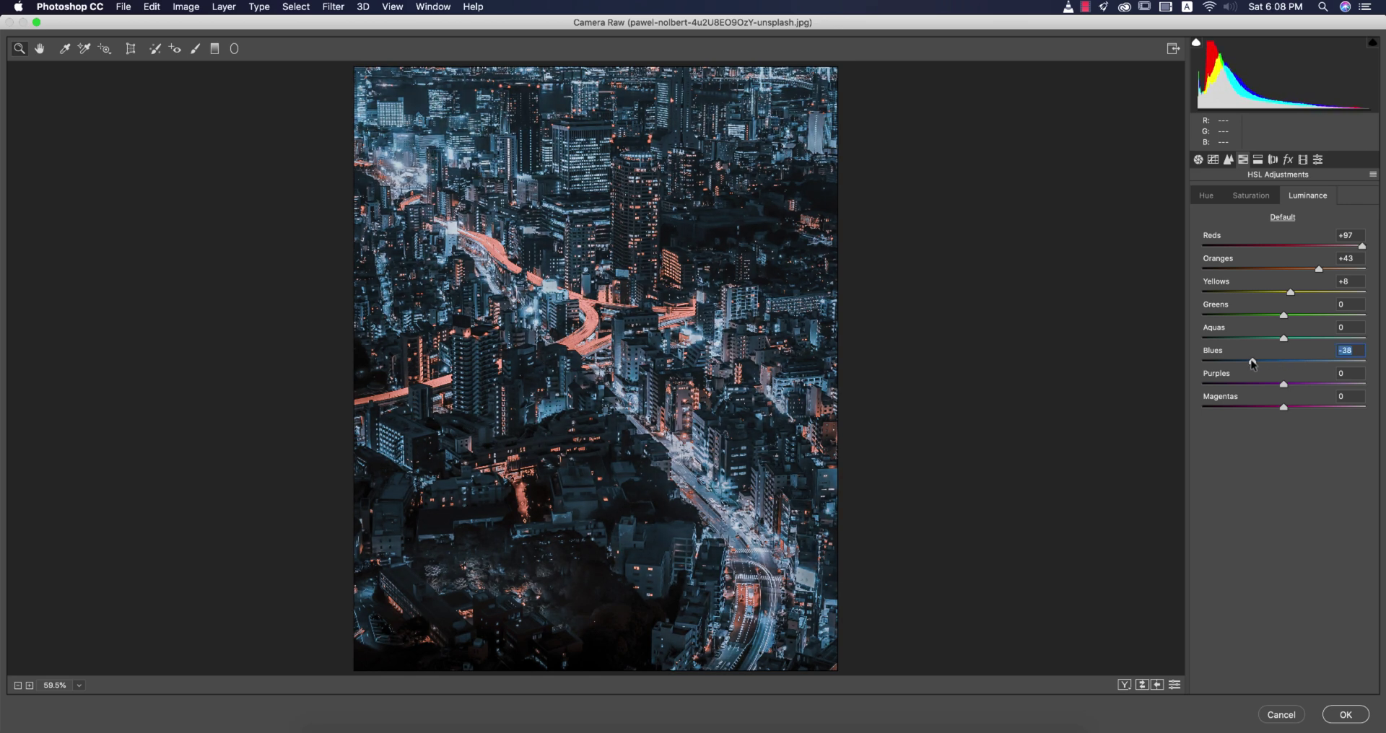
# Step: Set Blacks -46, Clarity +28 and Vibrance -80, compare before and after, and apply the grade
pyautogui.click(1199, 160)
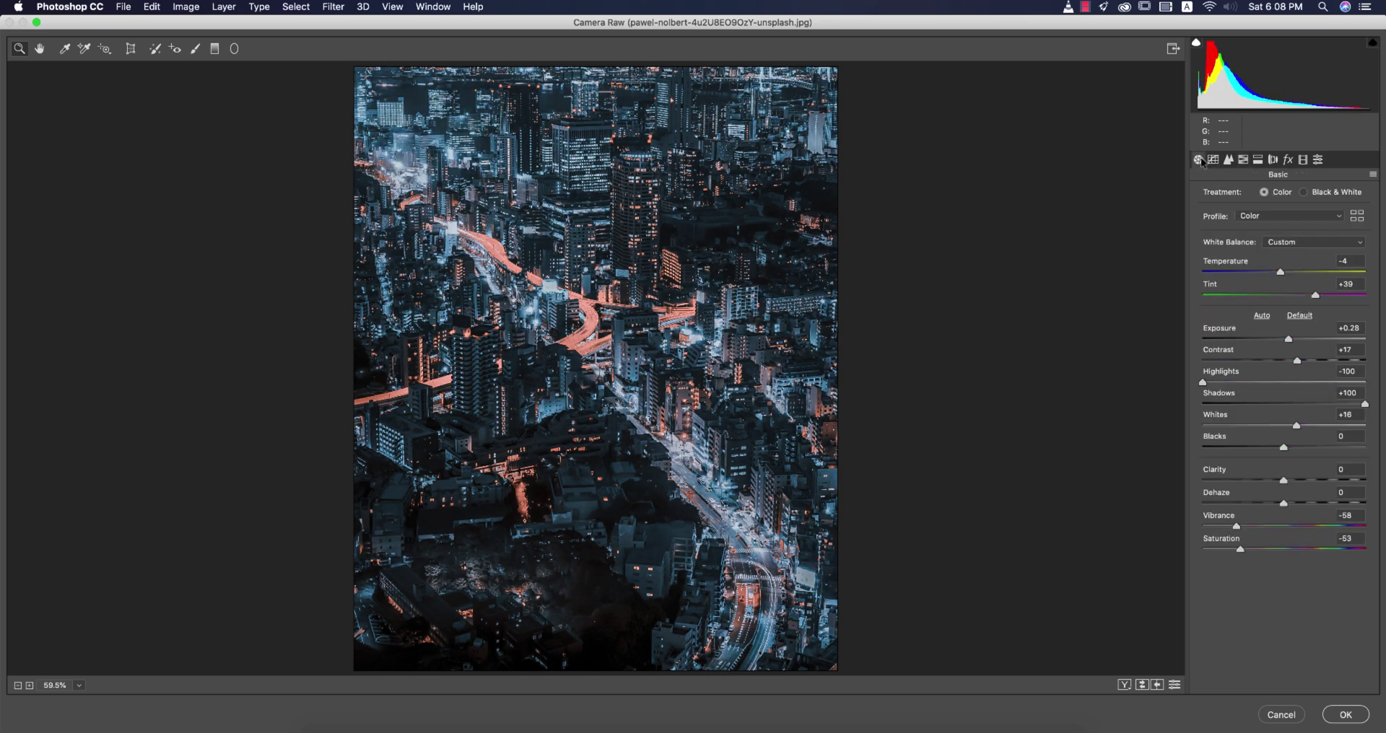
pyautogui.moveTo(1284, 482); pyautogui.dragTo(1248, 449)
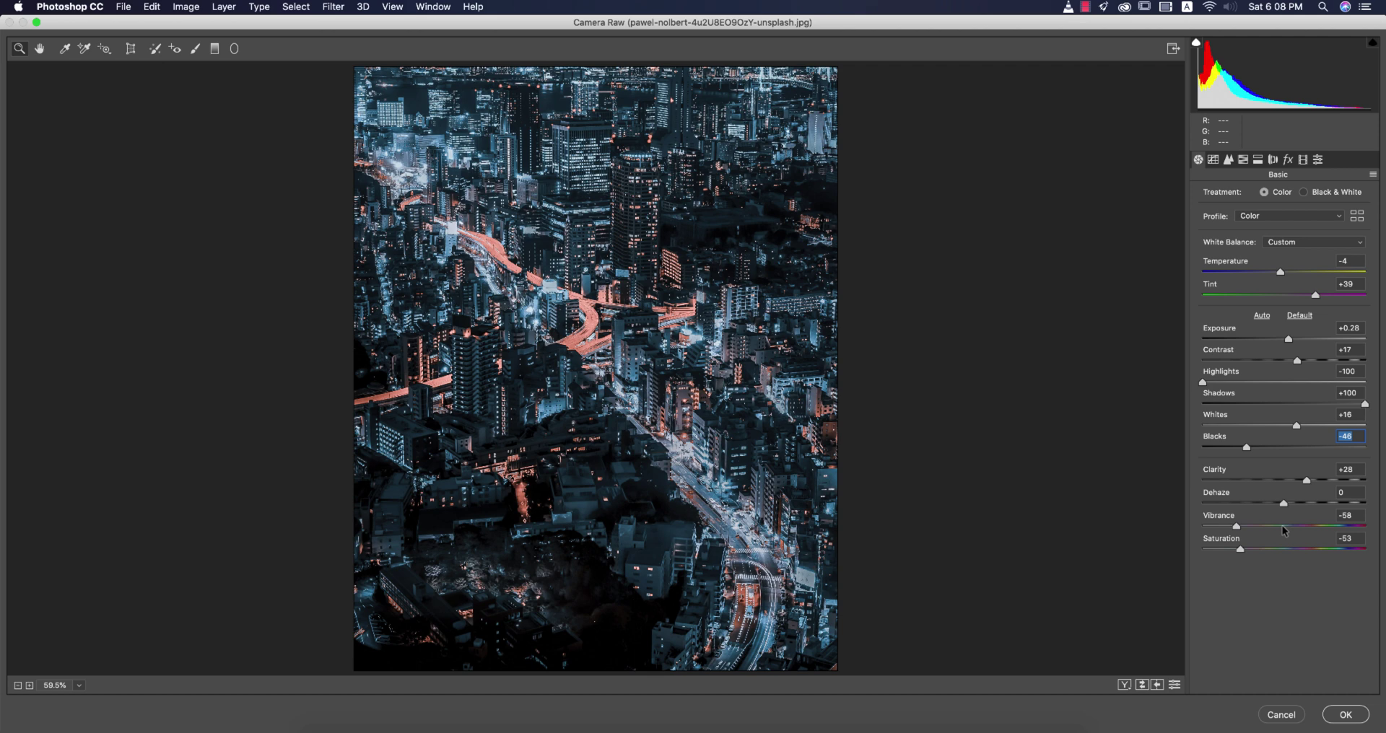
pyautogui.moveTo(1225, 529); pyautogui.dragTo(1219, 528)
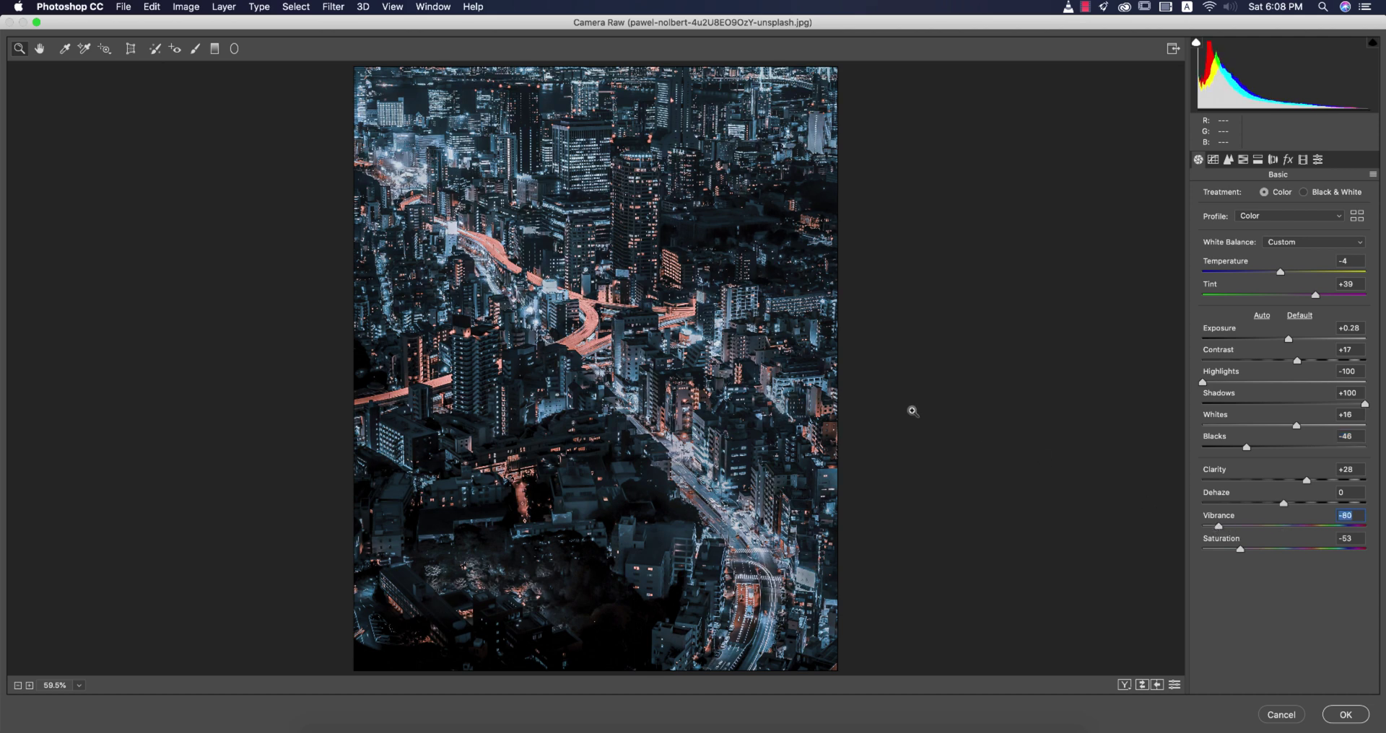
pyautogui.click(1124, 685)
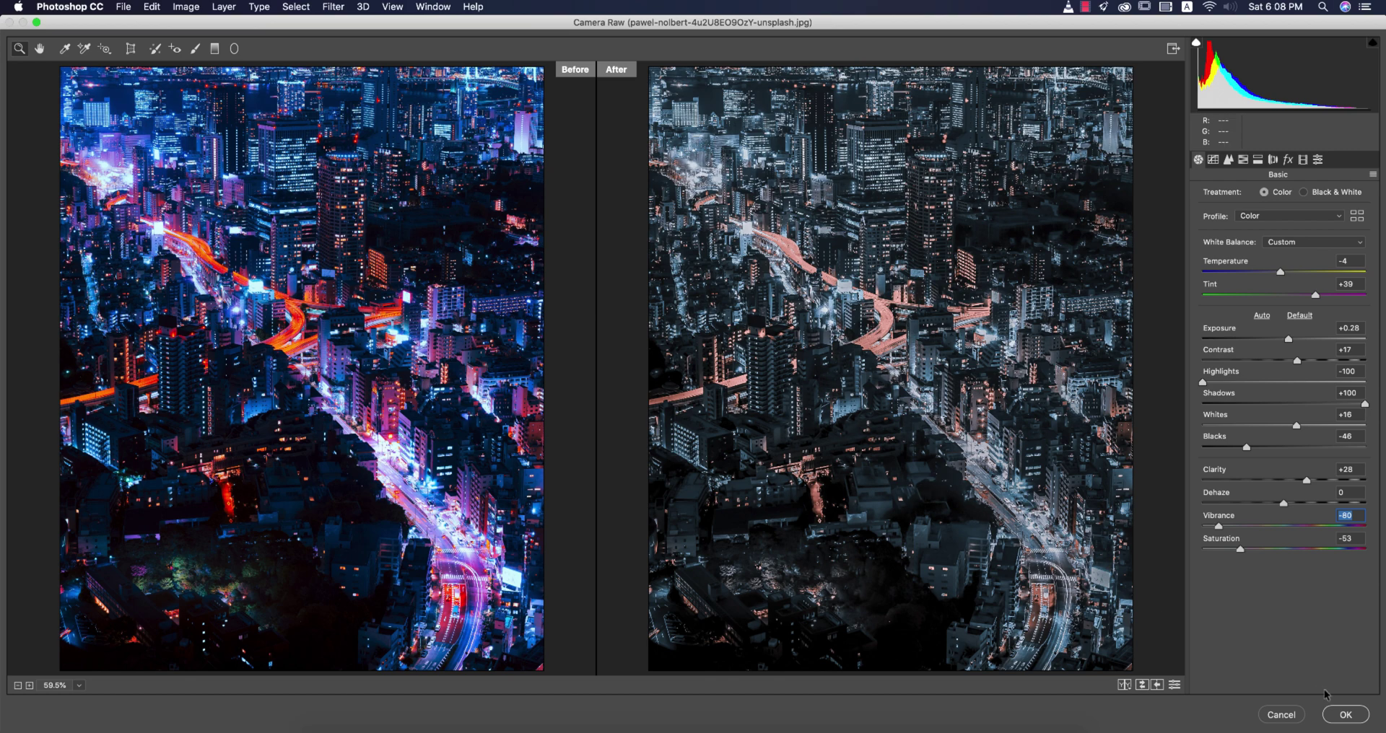
pyautogui.click(1346, 714)
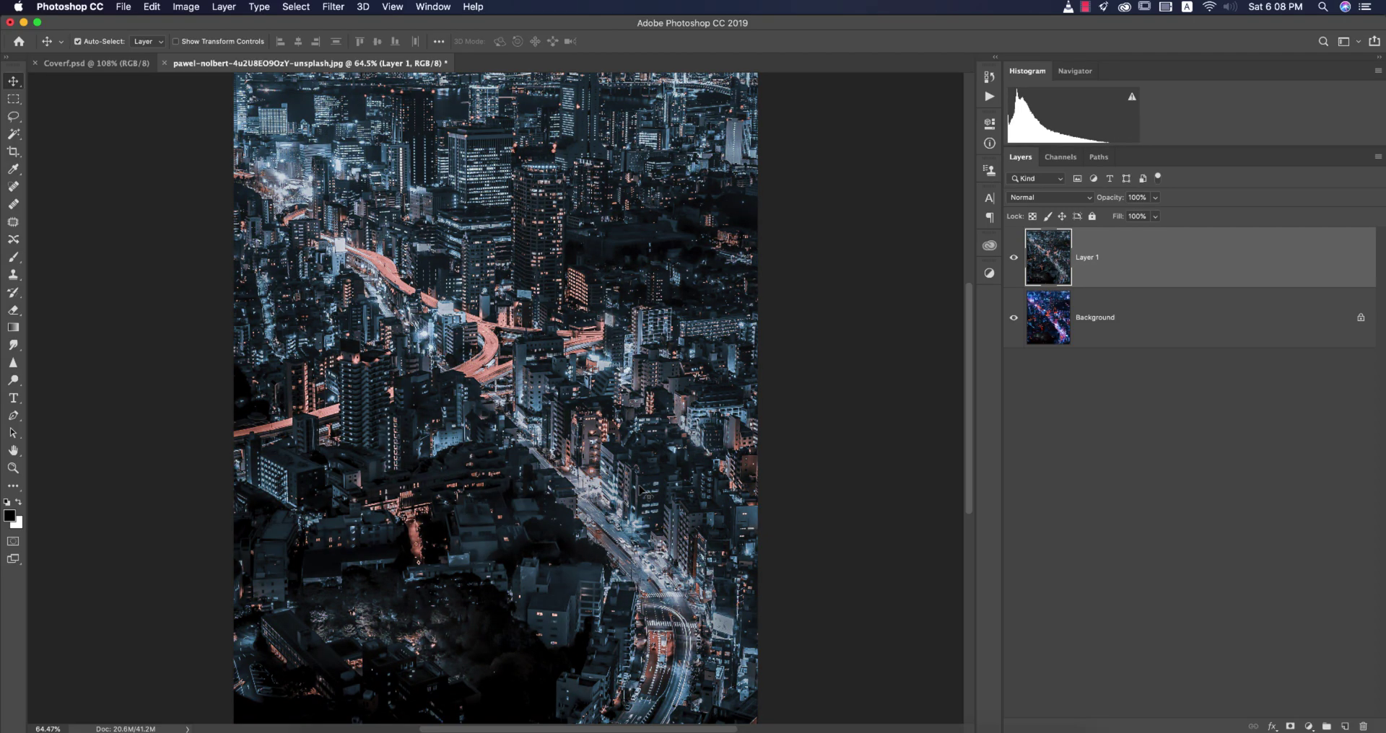
# Step: Open benjamin-combs-hiAdjnXZxl8-unsplash.jpg from the 11-1-2020 folder and fit it to the window
pyautogui.click(120, 9)
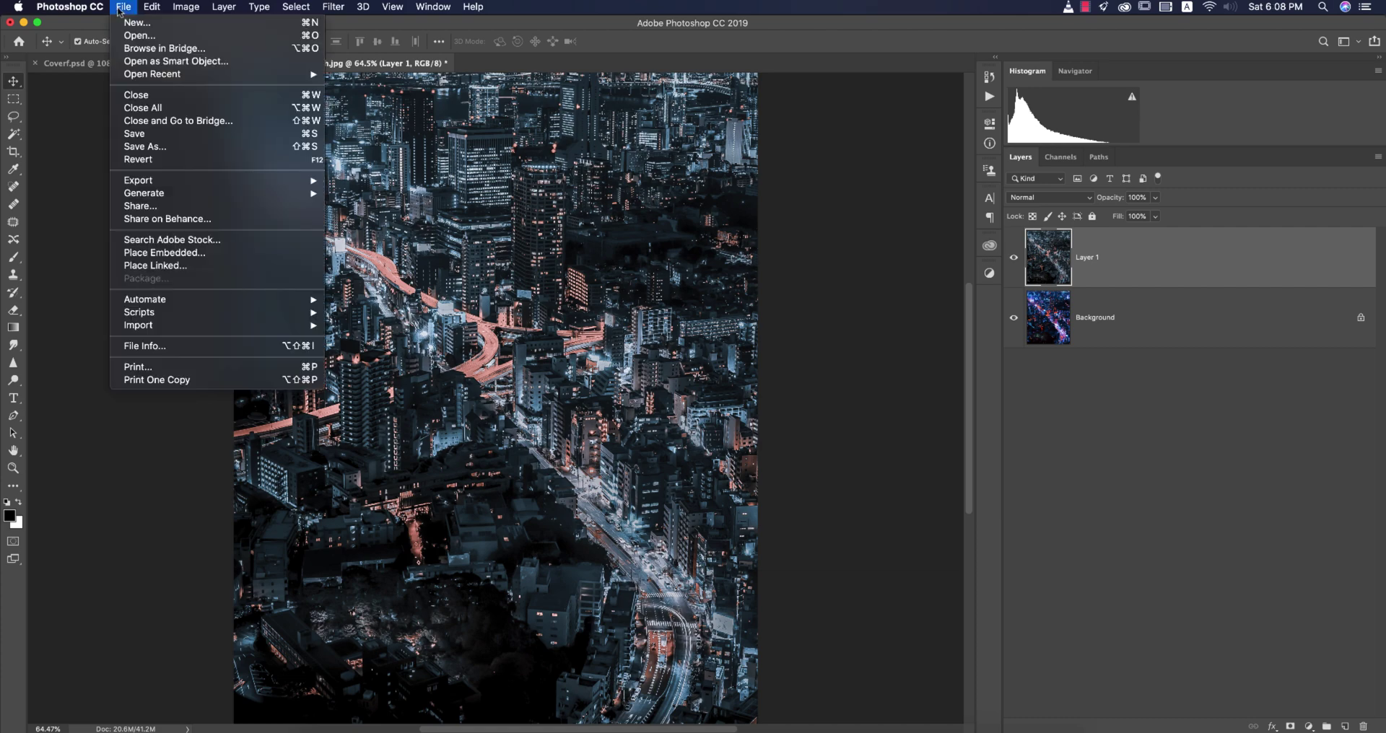
pyautogui.click(139, 36)
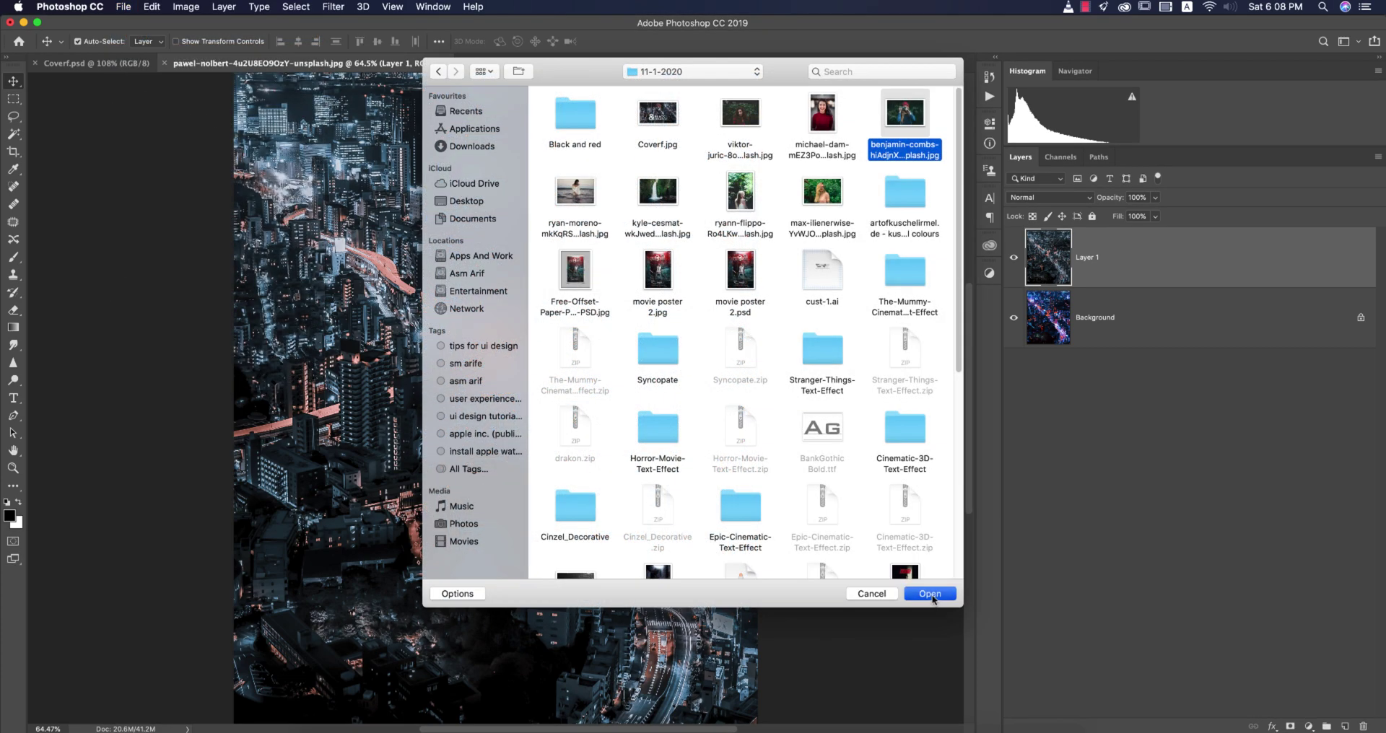
pyautogui.click(931, 595)
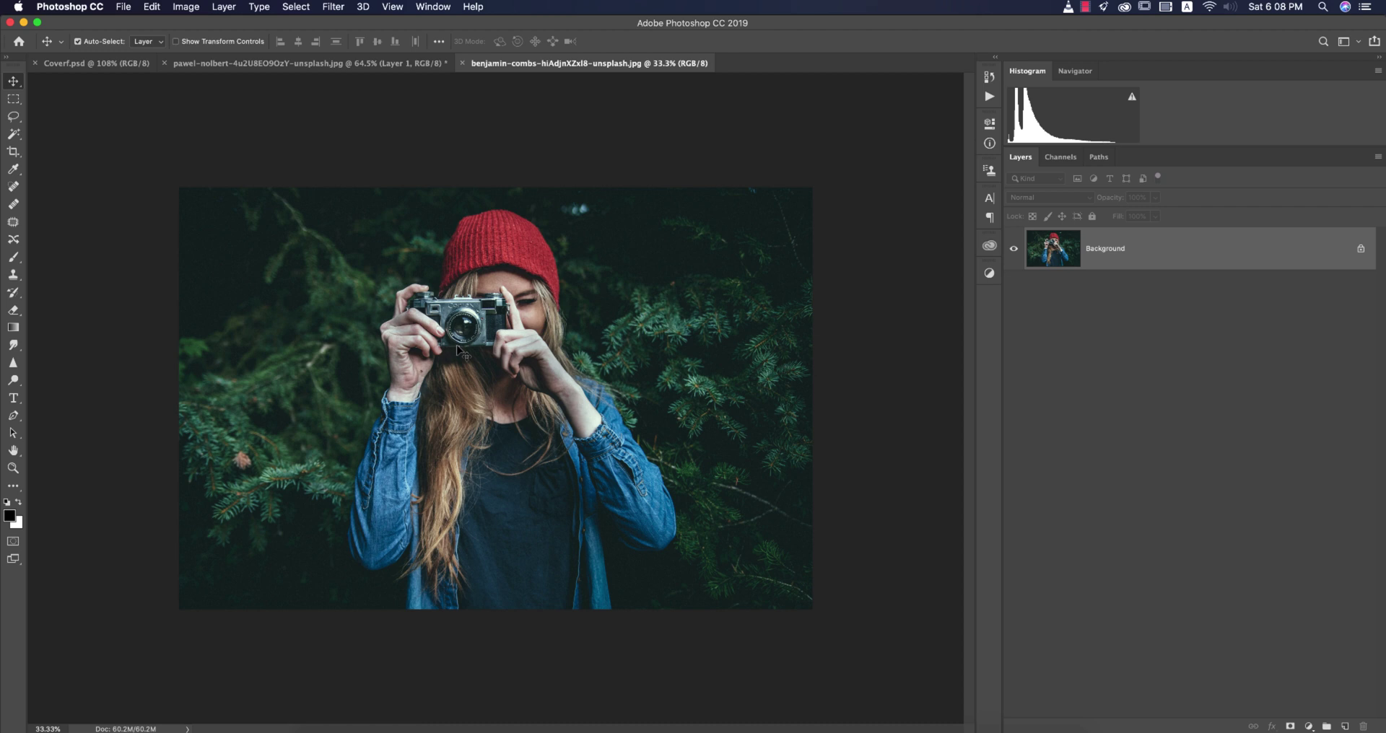
pyautogui.press('super+0')
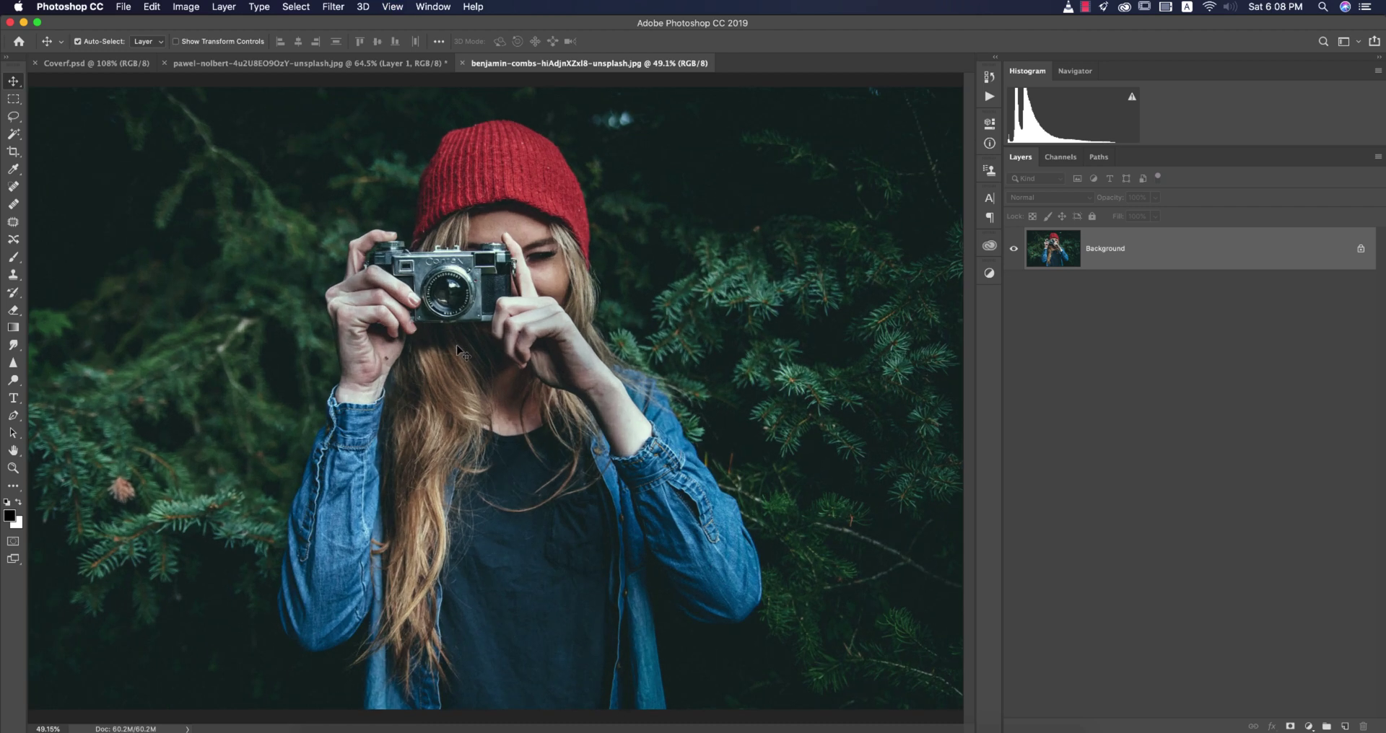
# Step: Duplicate the beanie photo to Layer 1 and load 'black and orange.xmp' into its Camera Raw Filter
pyautogui.press('super+j')
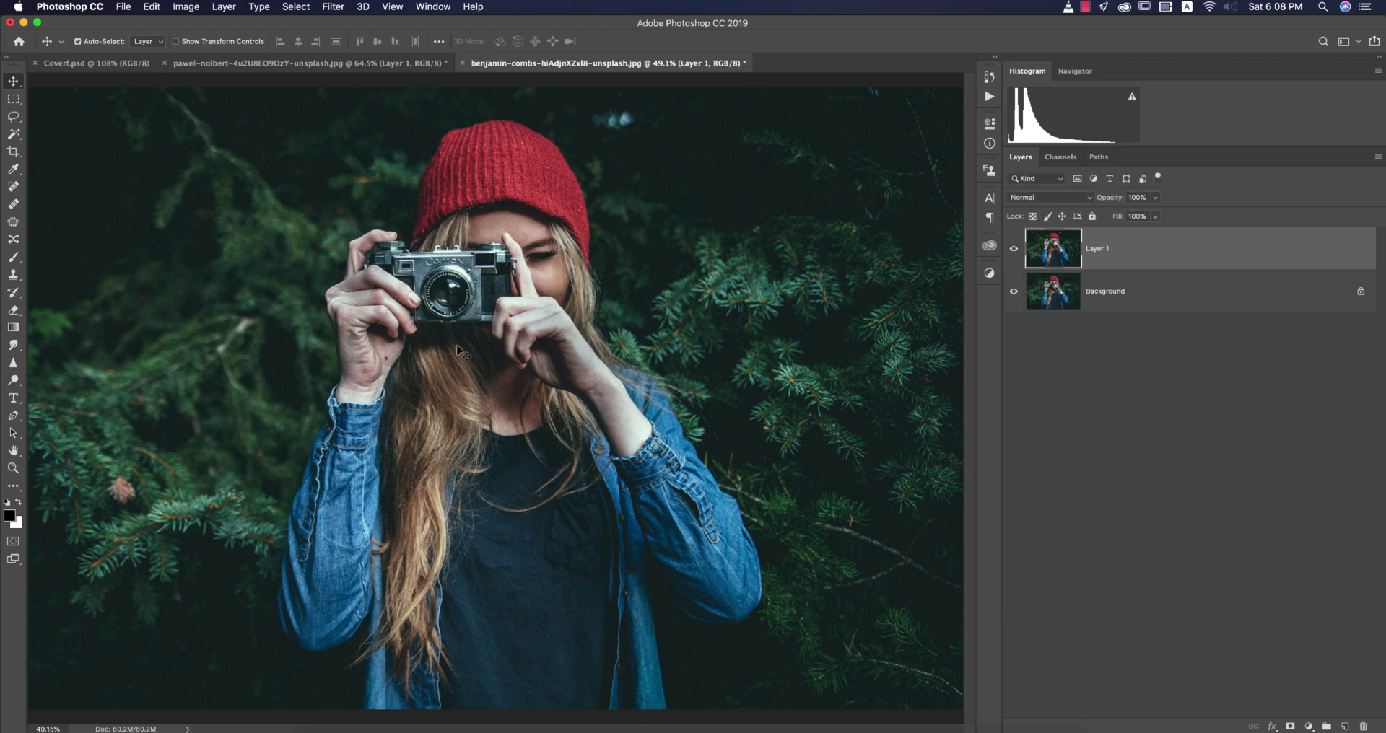
pyautogui.click(334, 9)
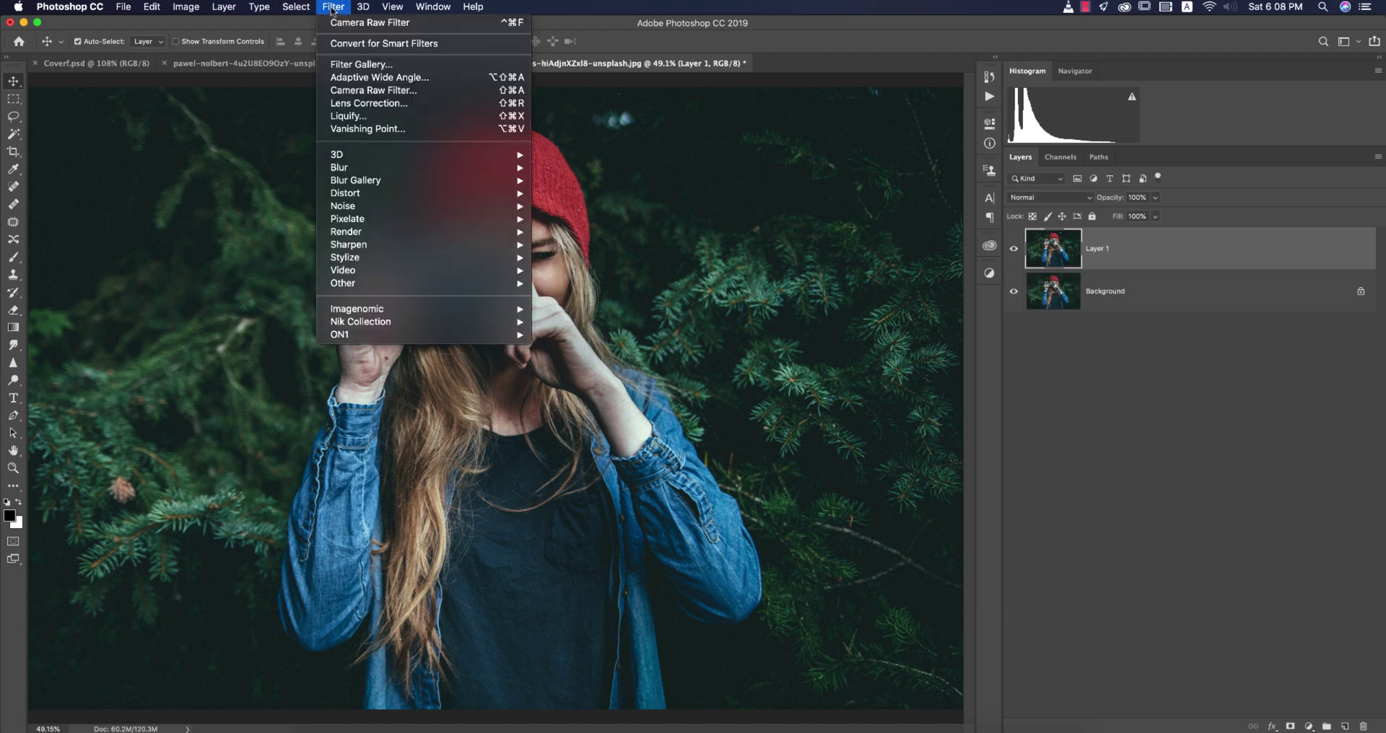
pyautogui.click(382, 92)
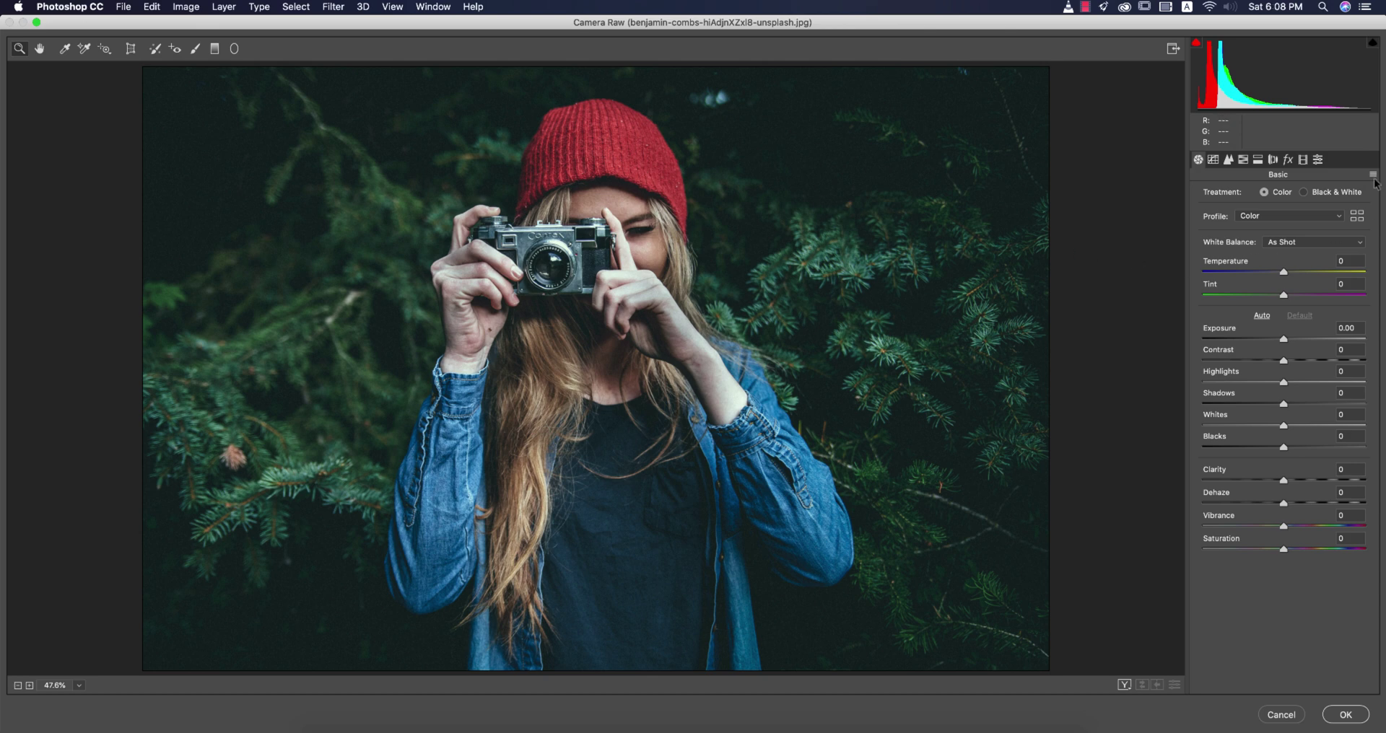
pyautogui.click(1373, 174)
pyautogui.click(1293, 269)
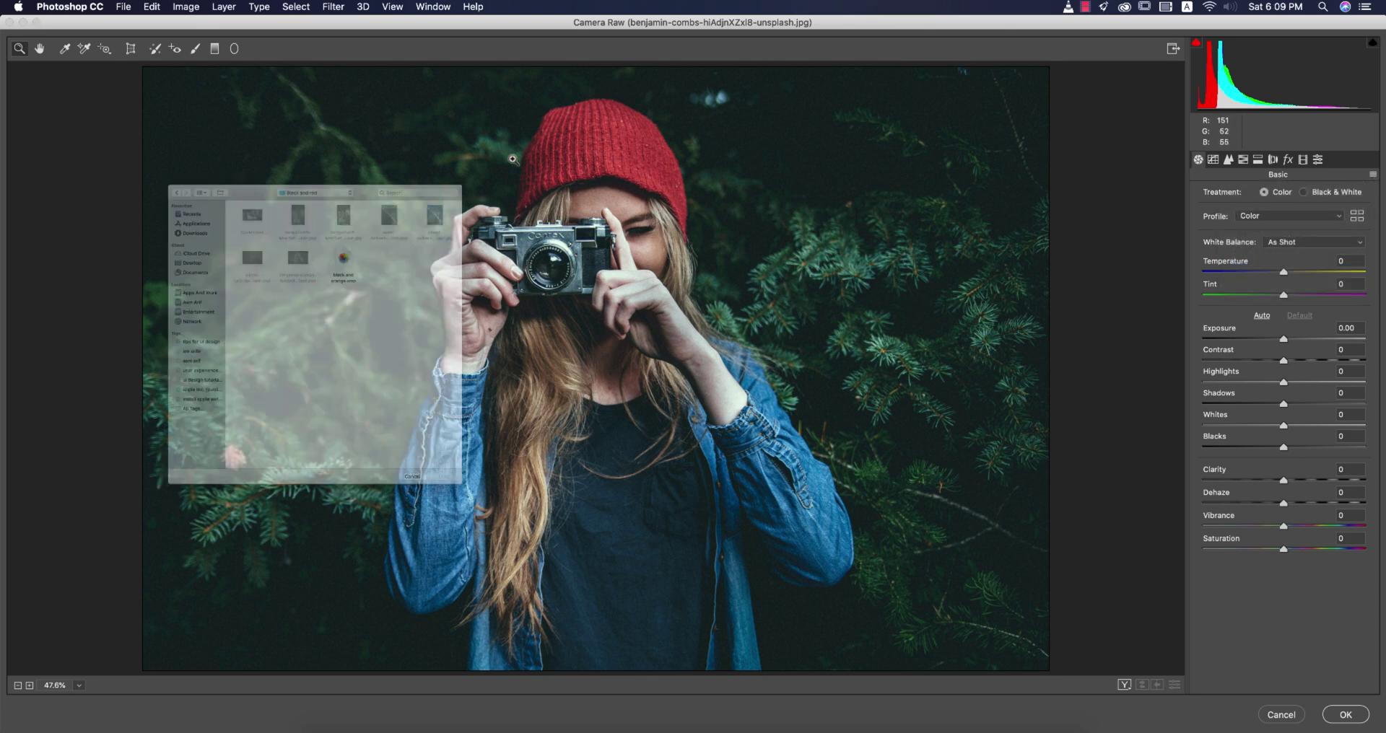
pyautogui.click(366, 210)
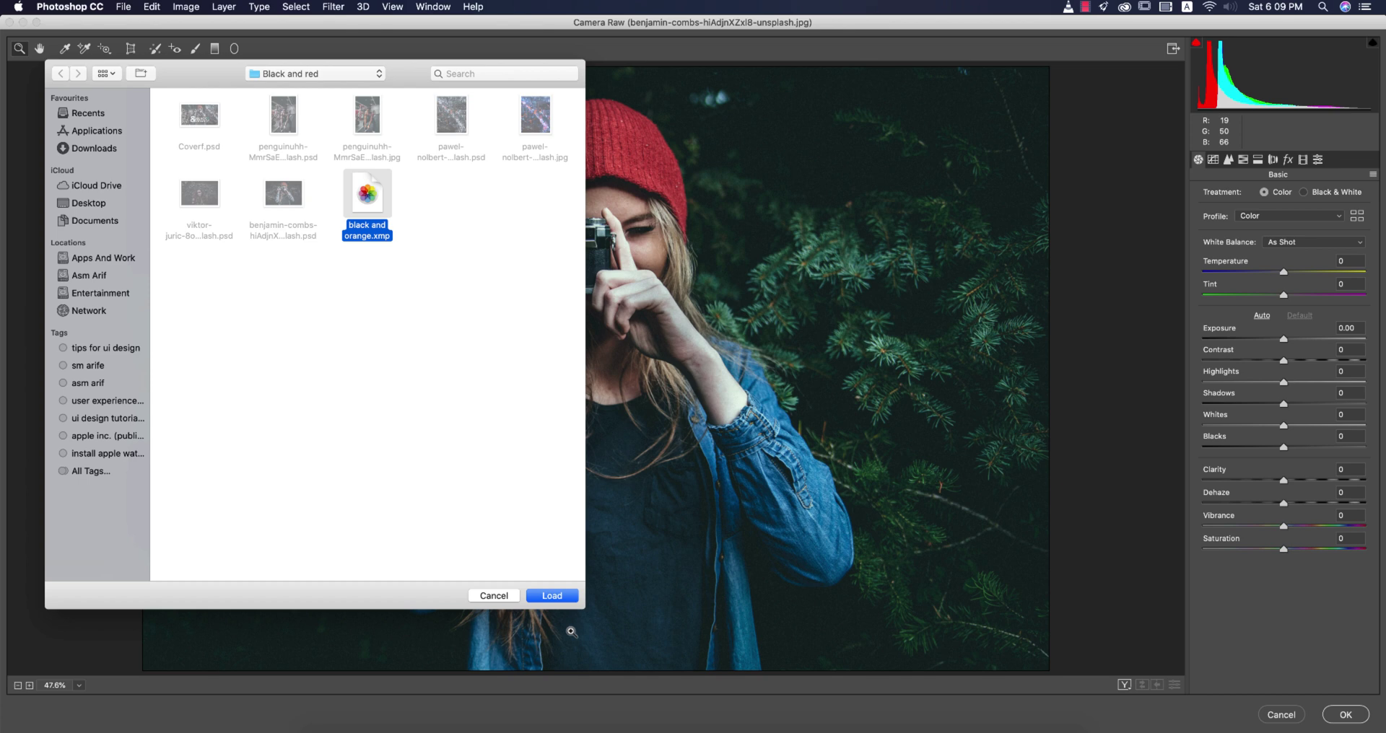
pyautogui.click(557, 598)
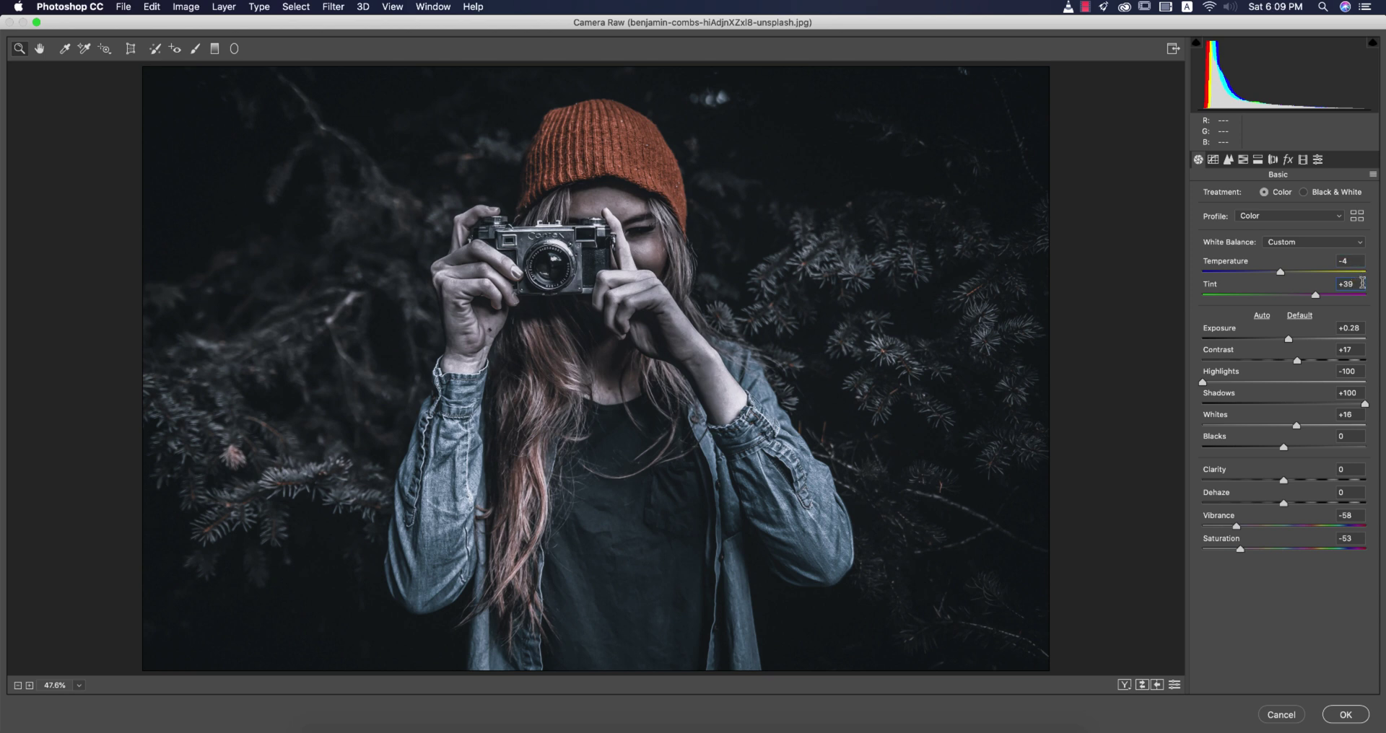
# Step: Review the preset's Basic values: Exposure, Highlights -100, Vibrance -58, Saturation -53
pyautogui.click(1358, 328)
pyautogui.click(1358, 373)
pyautogui.click(1360, 517)
pyautogui.click(1358, 538)
# Step: Inspect the preset's Red, Green and Blue tone curve channels
pyautogui.click(1212, 159)
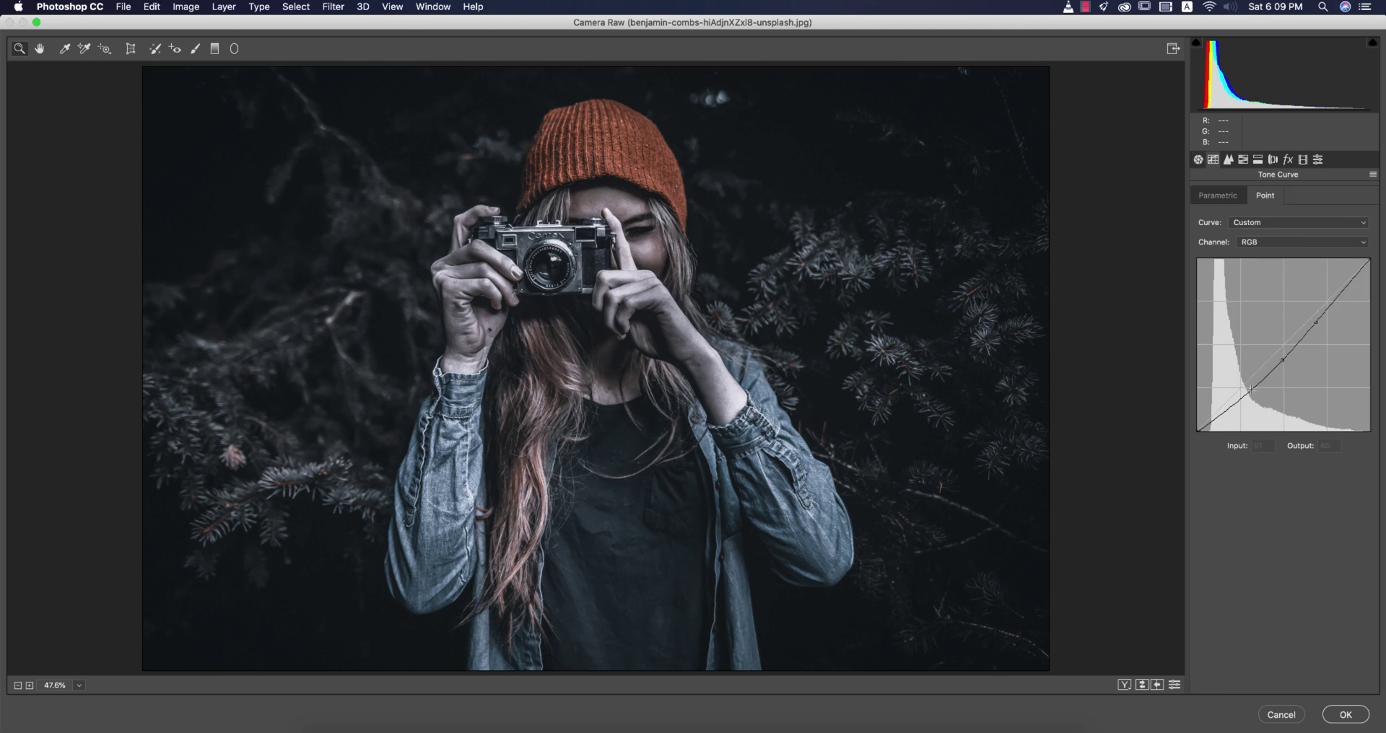
pyautogui.click(1248, 244)
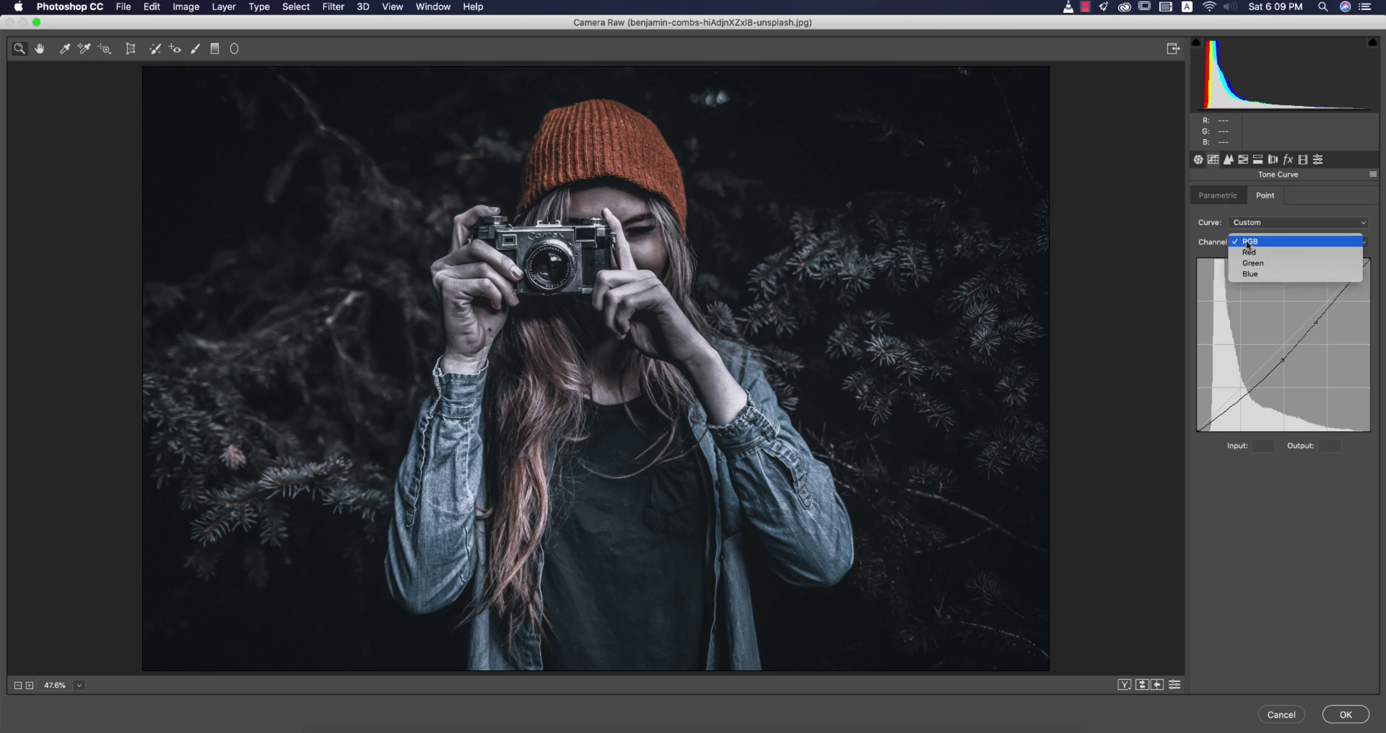
pyautogui.click(1249, 252)
pyautogui.click(1249, 242)
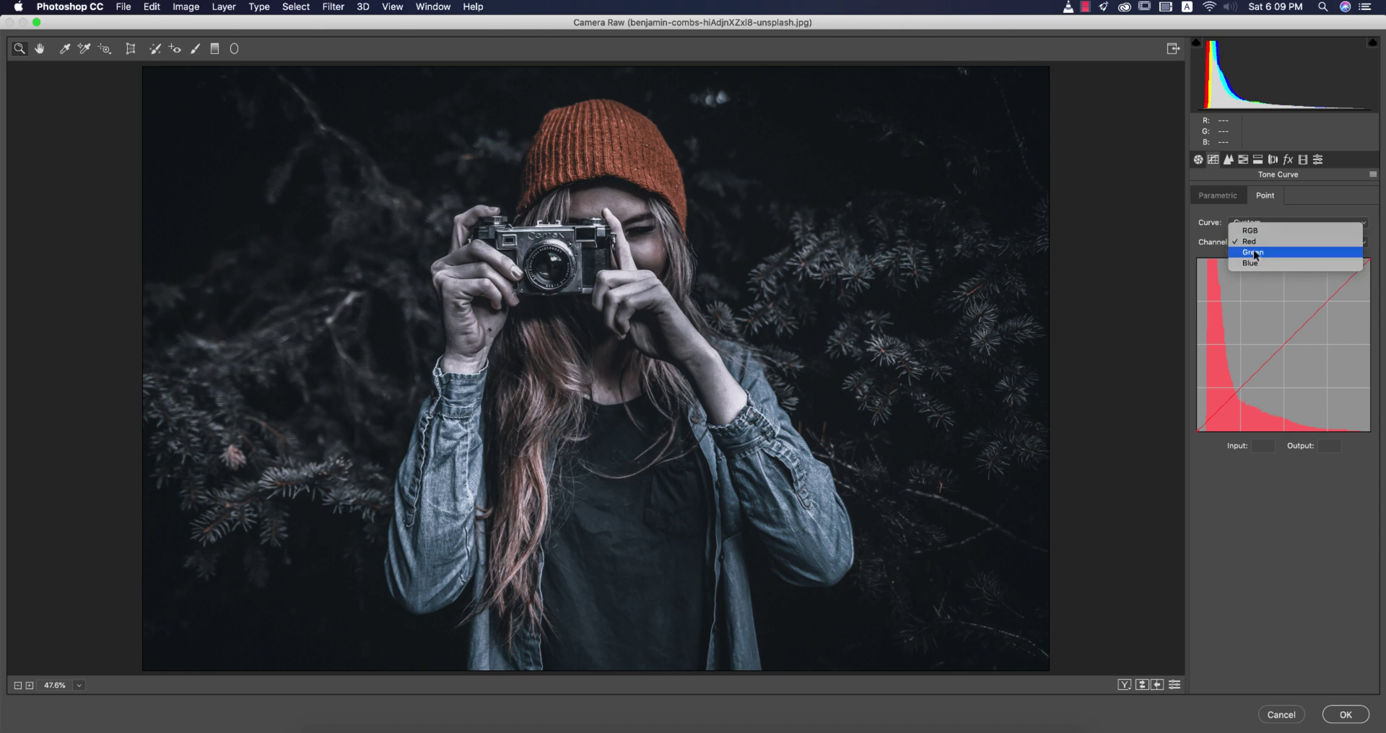
pyautogui.click(1255, 254)
pyautogui.click(1255, 247)
pyautogui.click(1254, 254)
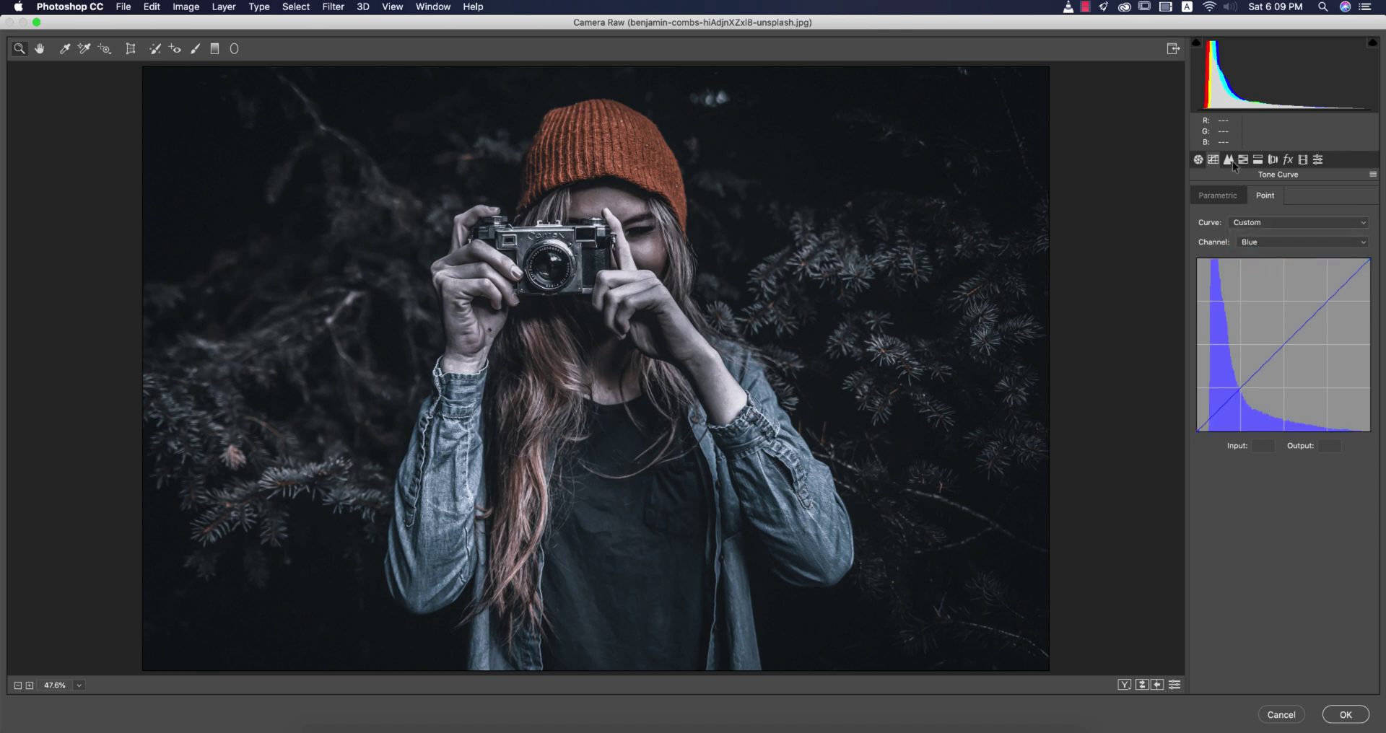
pyautogui.click(1230, 160)
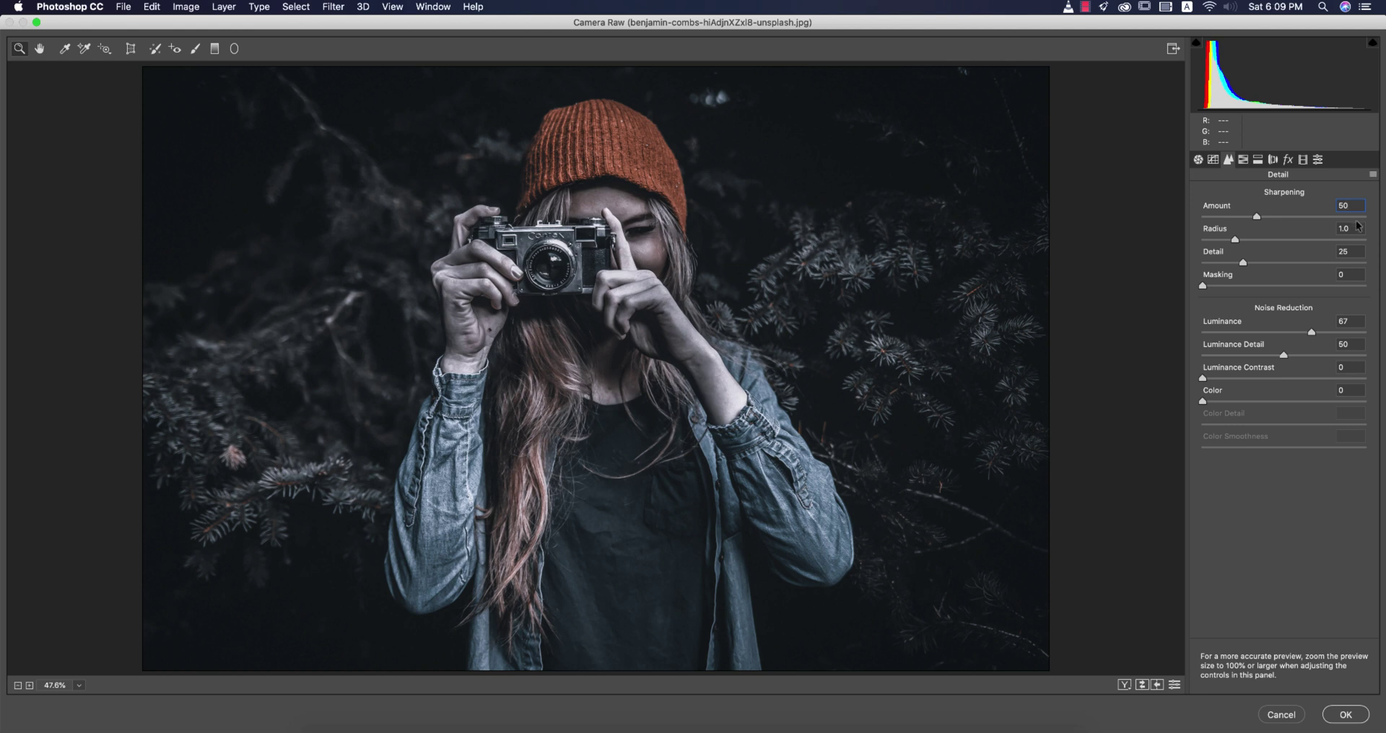
# Step: Check the sharpening Radius, Detail and noise reduction Luminance values
pyautogui.click(1356, 230)
pyautogui.click(1357, 252)
pyautogui.click(1357, 322)
# Step: Review HSL hues (Reds +74, Oranges -7, Blues +13), ending on the Saturation values
pyautogui.click(1244, 159)
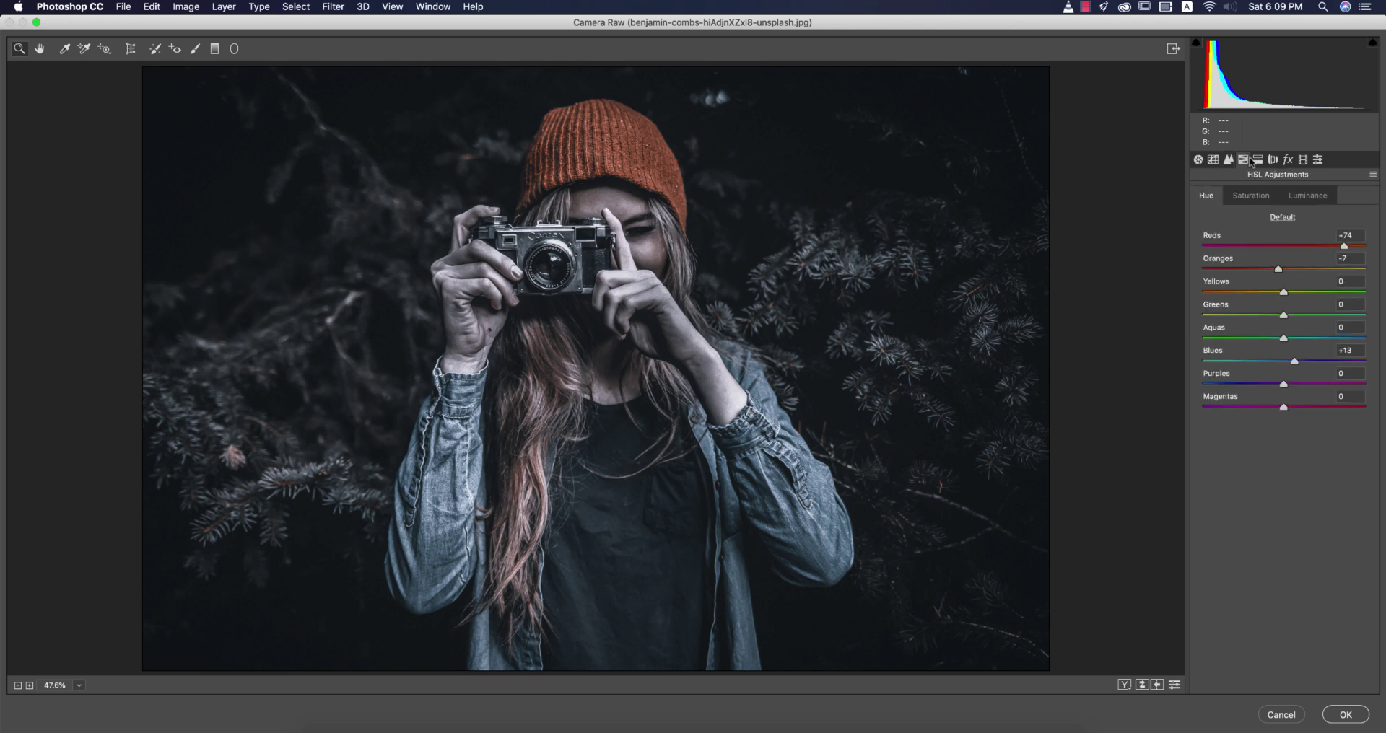
pyautogui.click(1360, 235)
pyautogui.click(1267, 195)
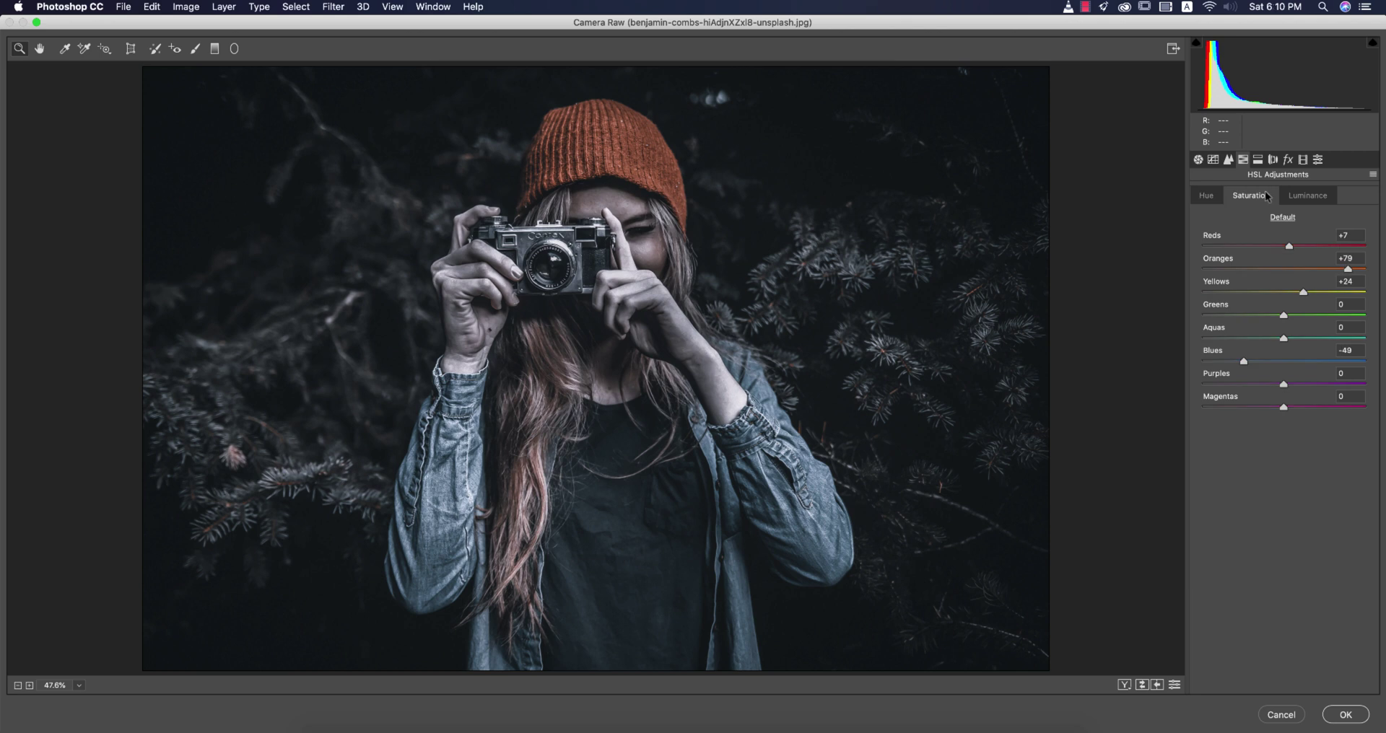
pyautogui.click(1299, 193)
pyautogui.click(1213, 196)
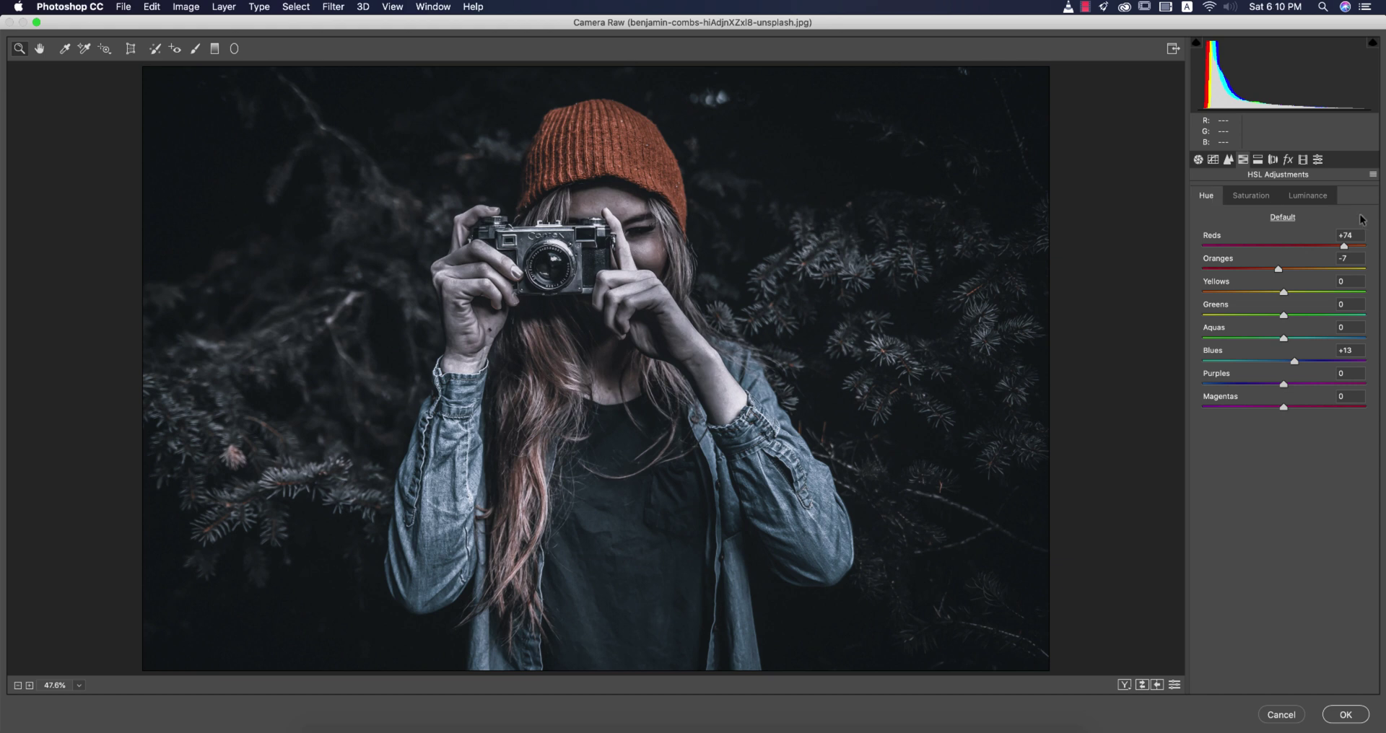
pyautogui.click(1352, 235)
pyautogui.click(1357, 258)
pyautogui.click(1357, 351)
pyautogui.click(1260, 196)
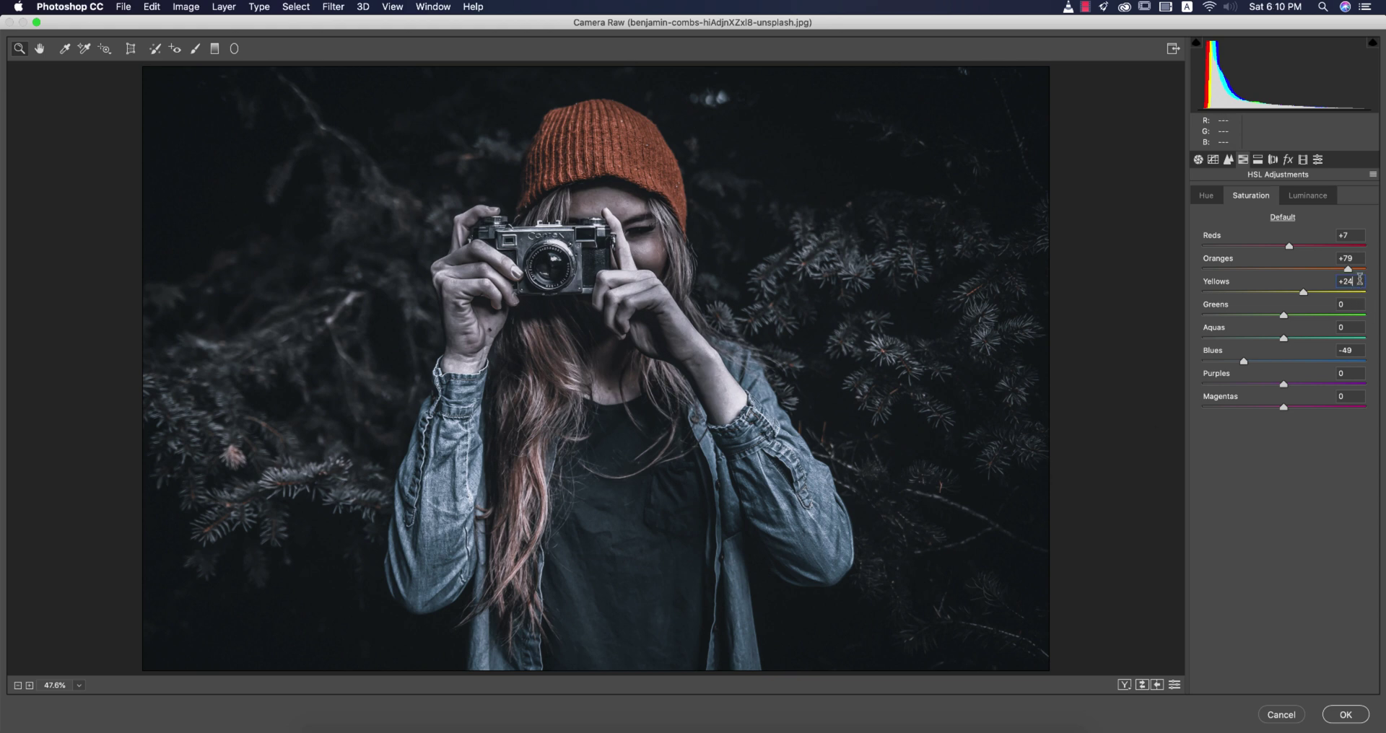
# Step: Check Oranges saturation +79, then view HSL luminance: Reds +97, Oranges +43, Blues -7
pyautogui.click(1360, 258)
pyautogui.click(1307, 195)
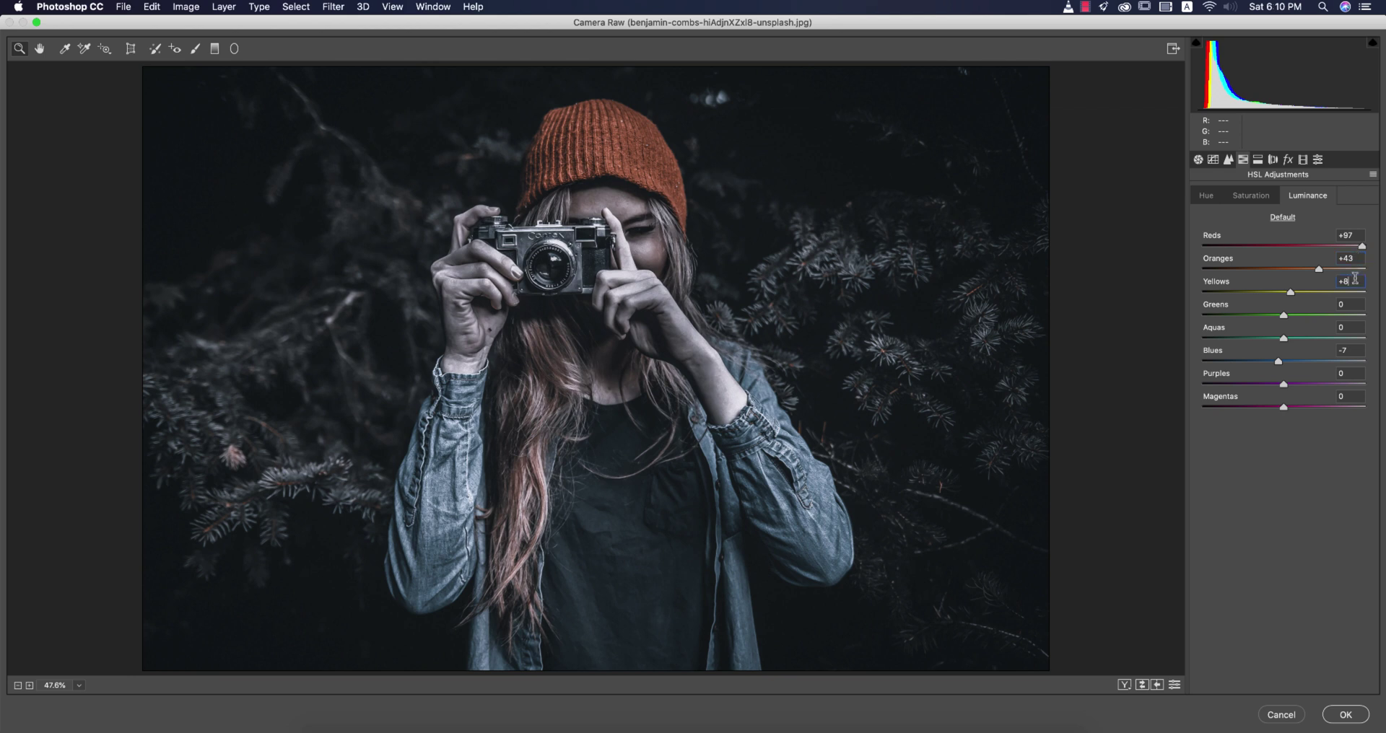
pyautogui.click(1198, 160)
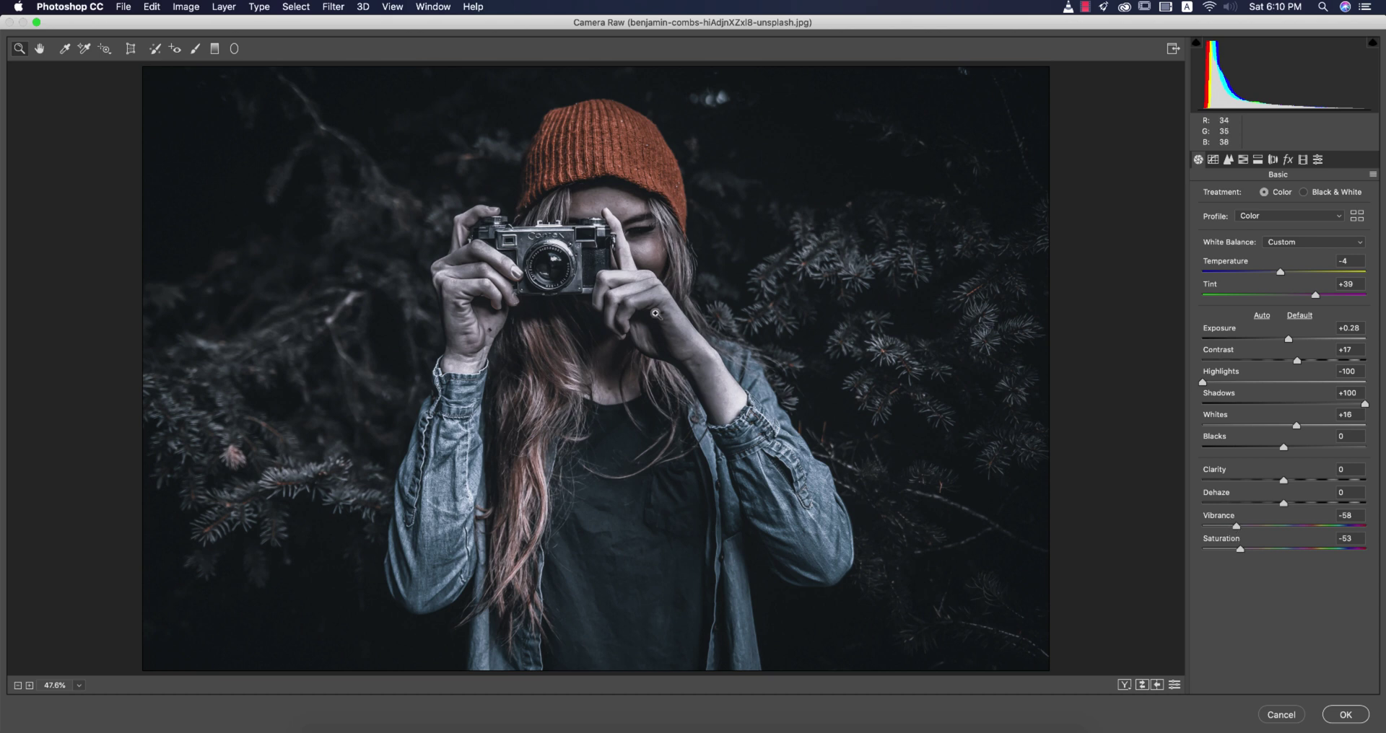
pyautogui.click(1243, 160)
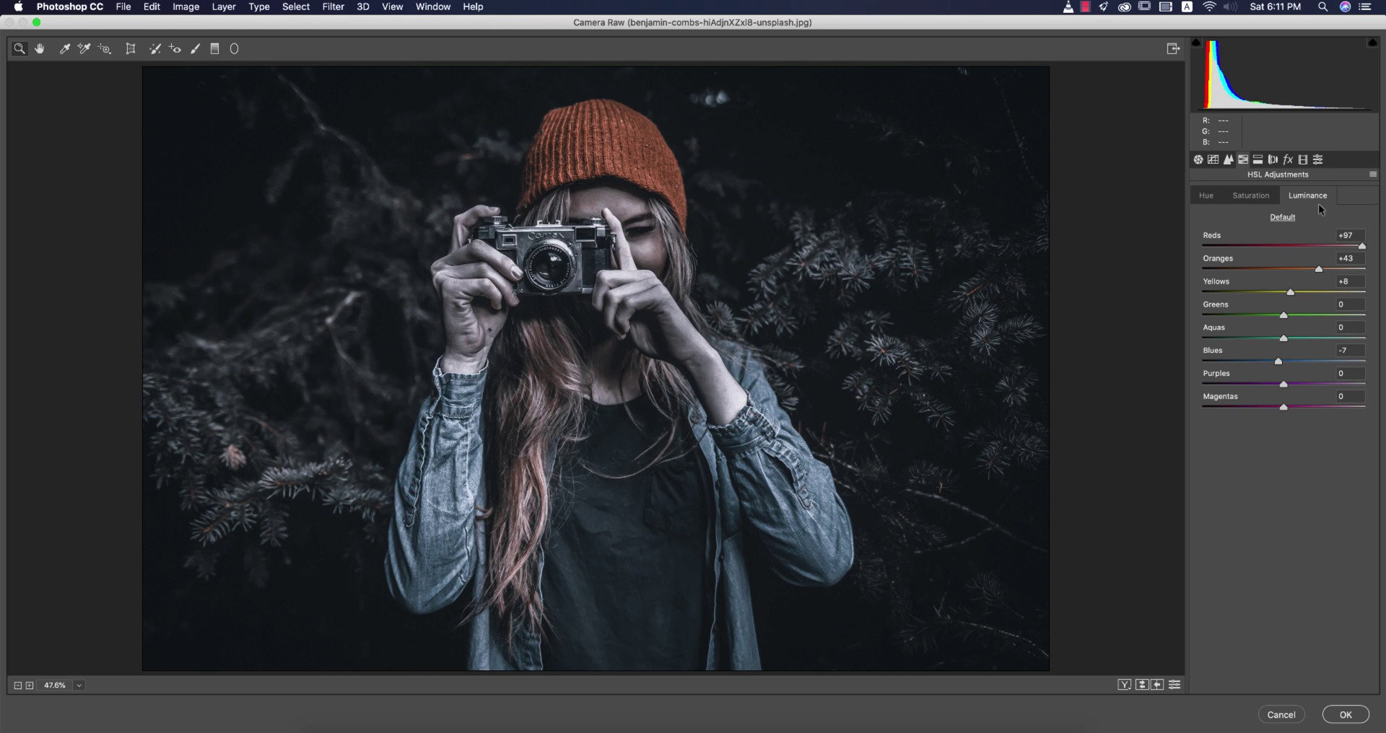
# Step: Check split toning highlights hue 270, shadows hue 221, and vignette amount -8
pyautogui.click(1257, 160)
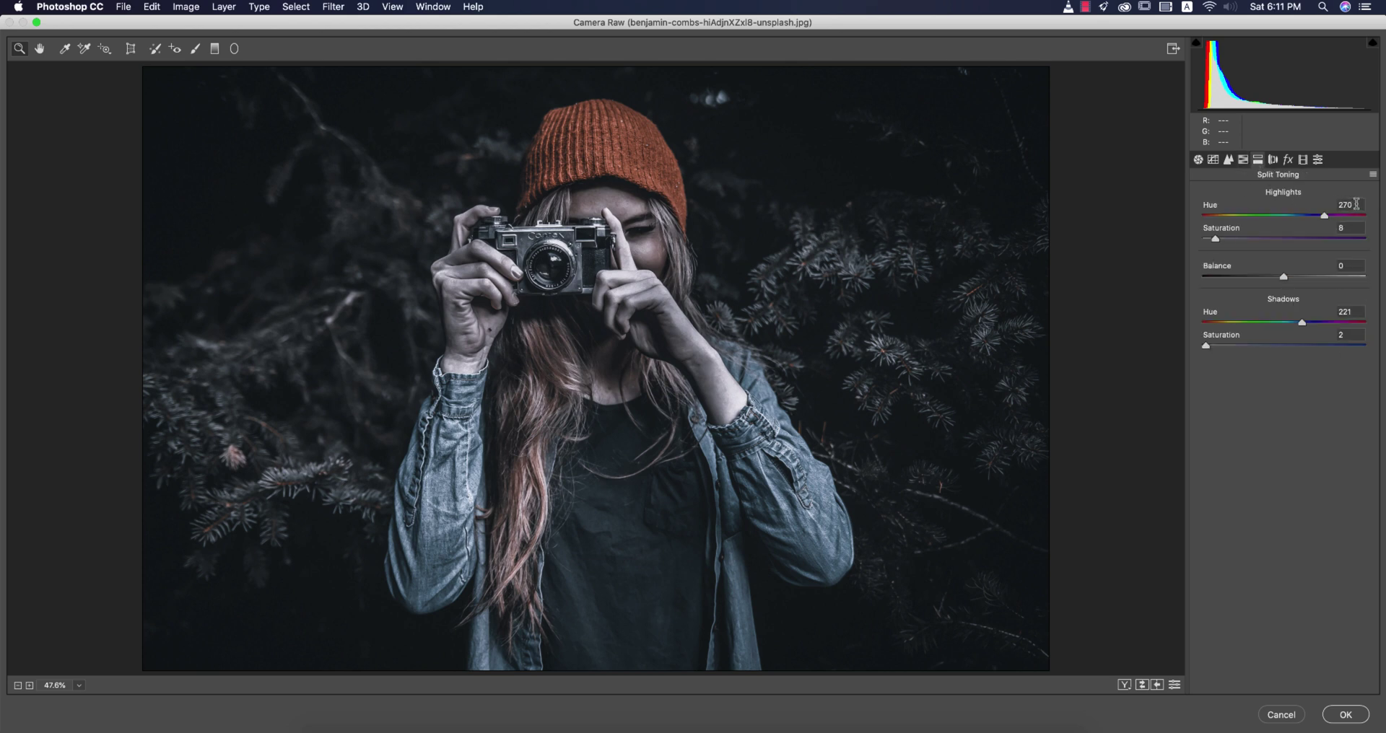
pyautogui.click(1347, 205)
pyautogui.click(1358, 311)
pyautogui.click(1339, 205)
pyautogui.click(1286, 160)
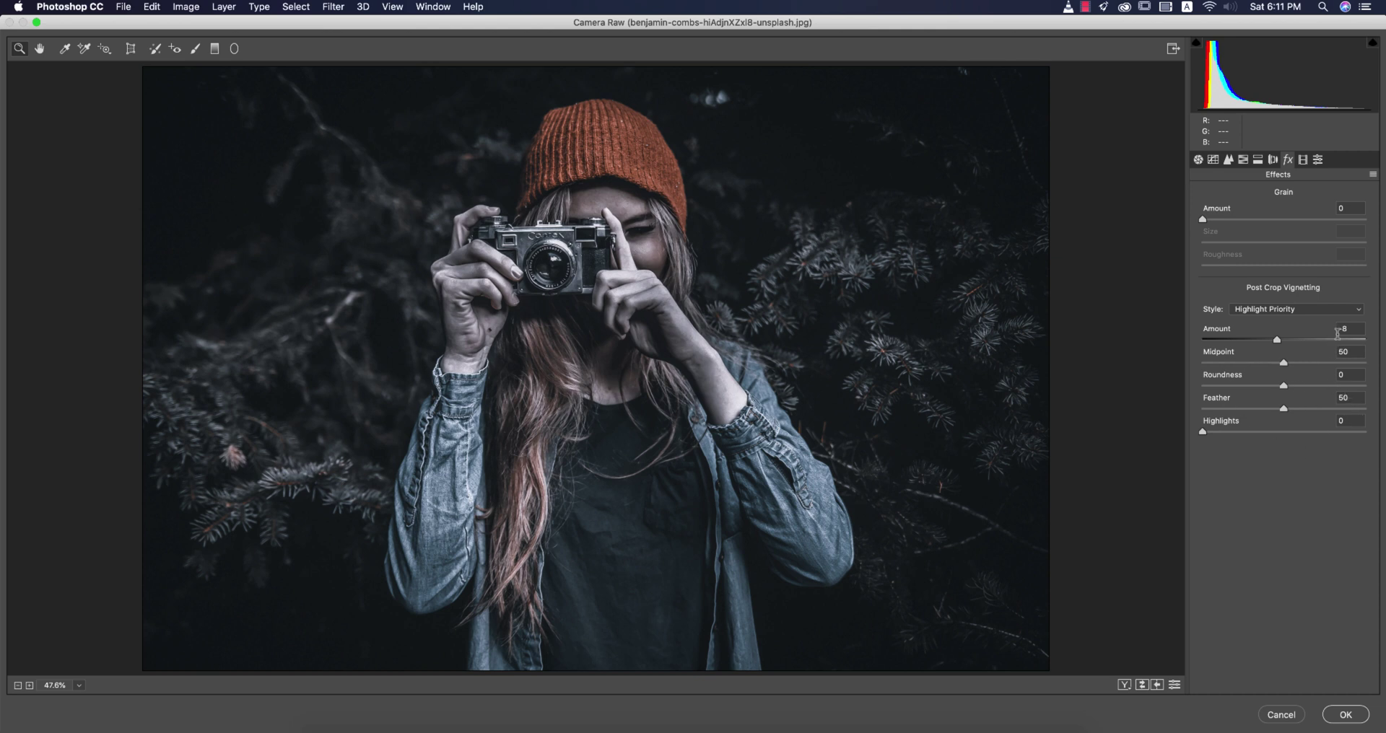
pyautogui.click(1348, 330)
# Step: Review calibration Red saturation +34, Blue hue -100, Blue saturation -48, then apply the grade
pyautogui.click(1304, 160)
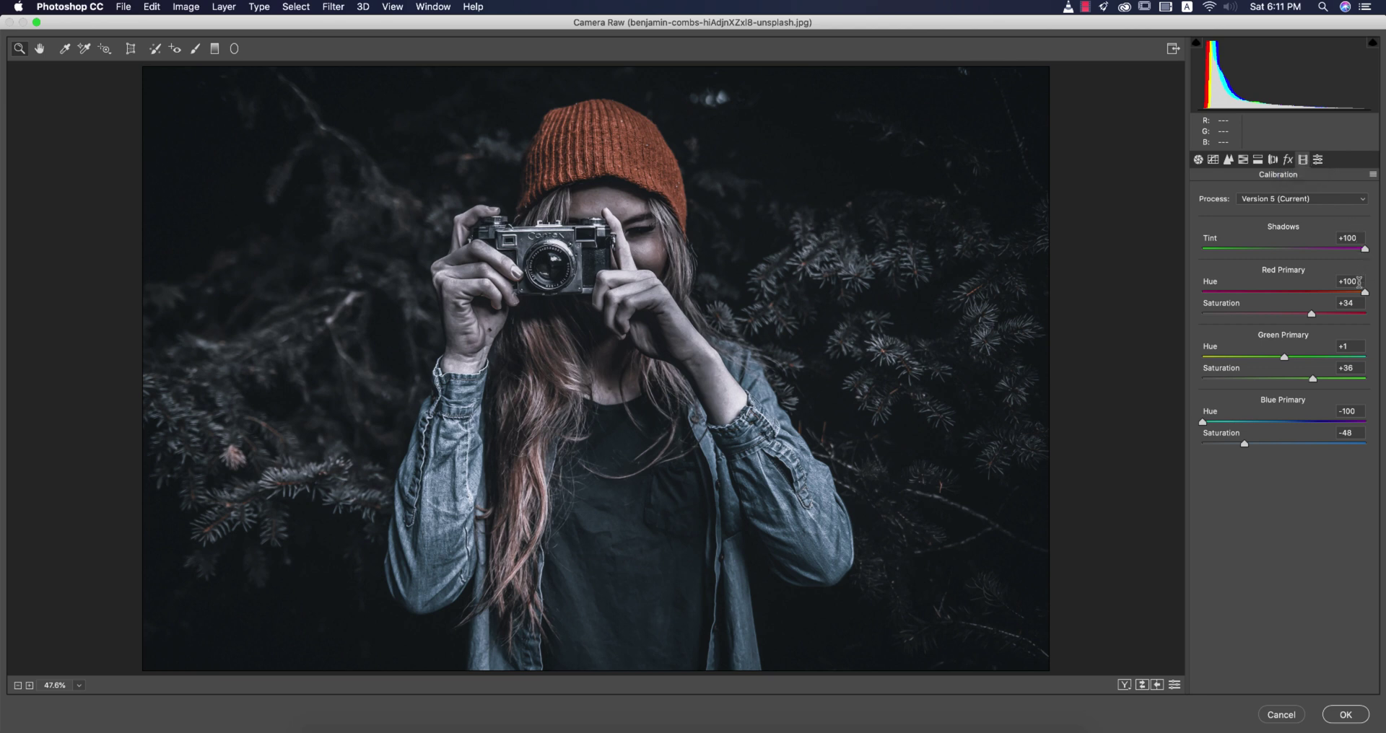
pyautogui.click(1360, 304)
pyautogui.click(1360, 413)
pyautogui.click(1362, 433)
pyautogui.click(1362, 719)
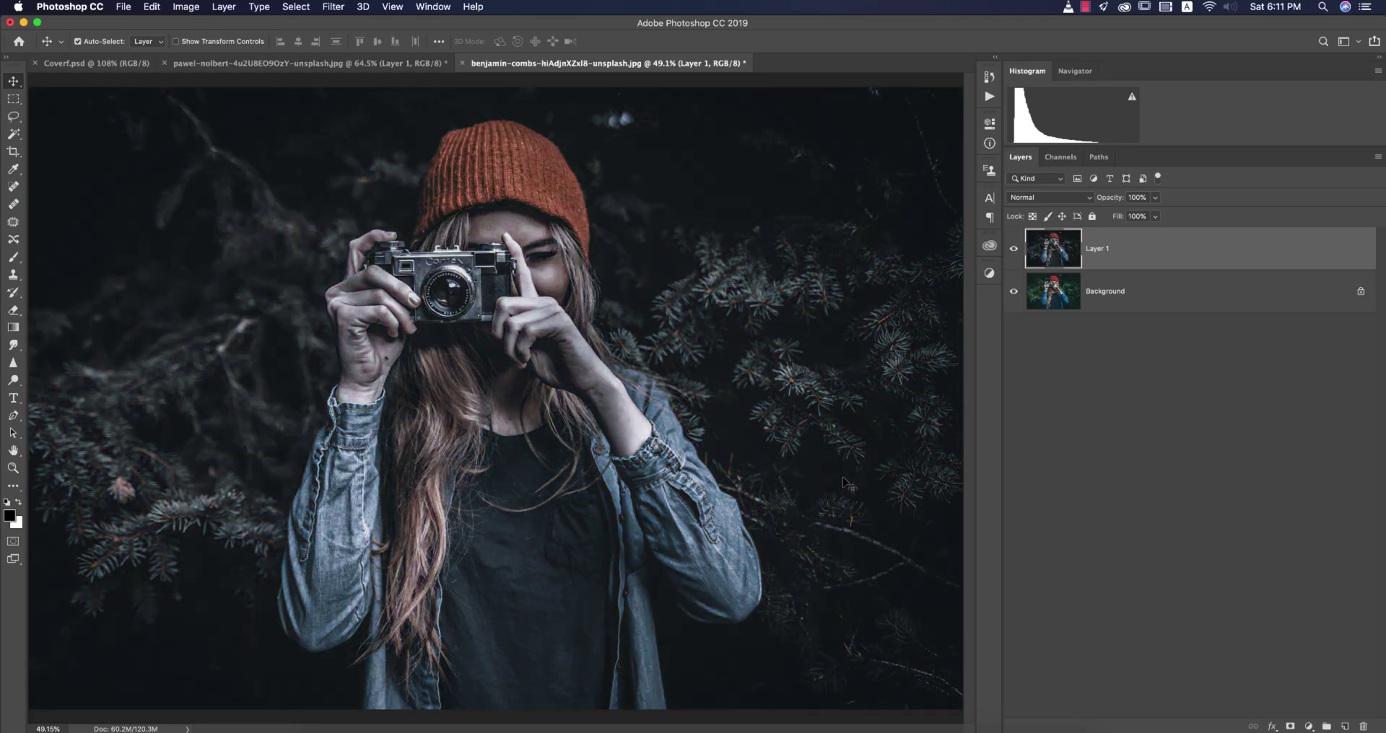
pyautogui.click(1014, 248)
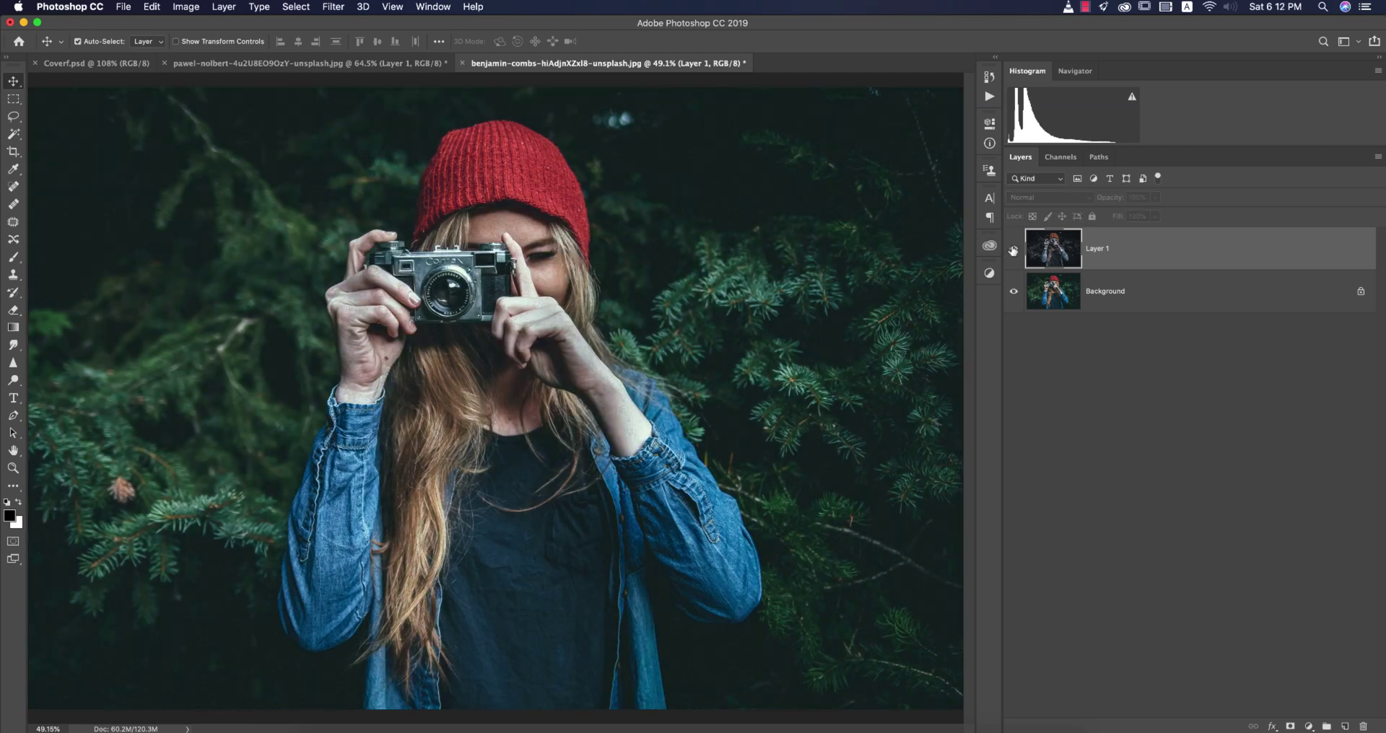
pyautogui.click(1014, 249)
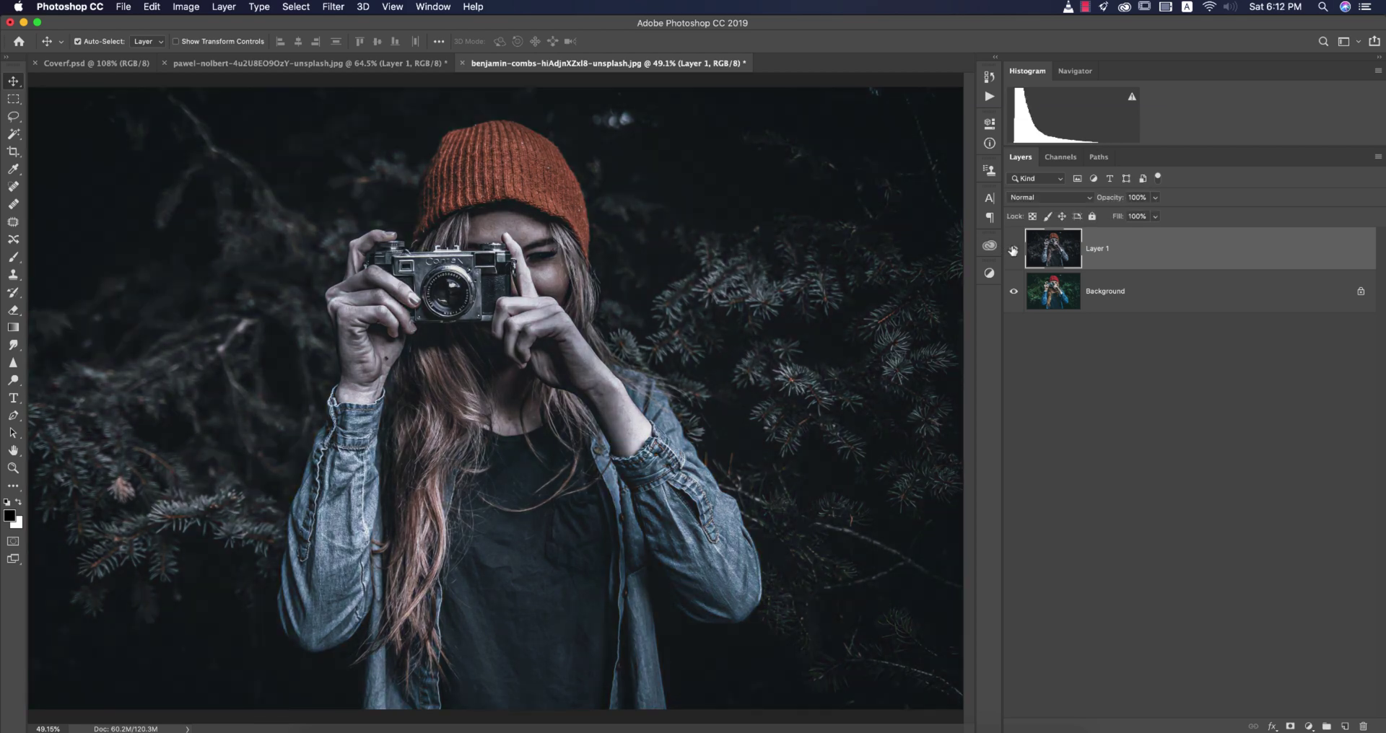